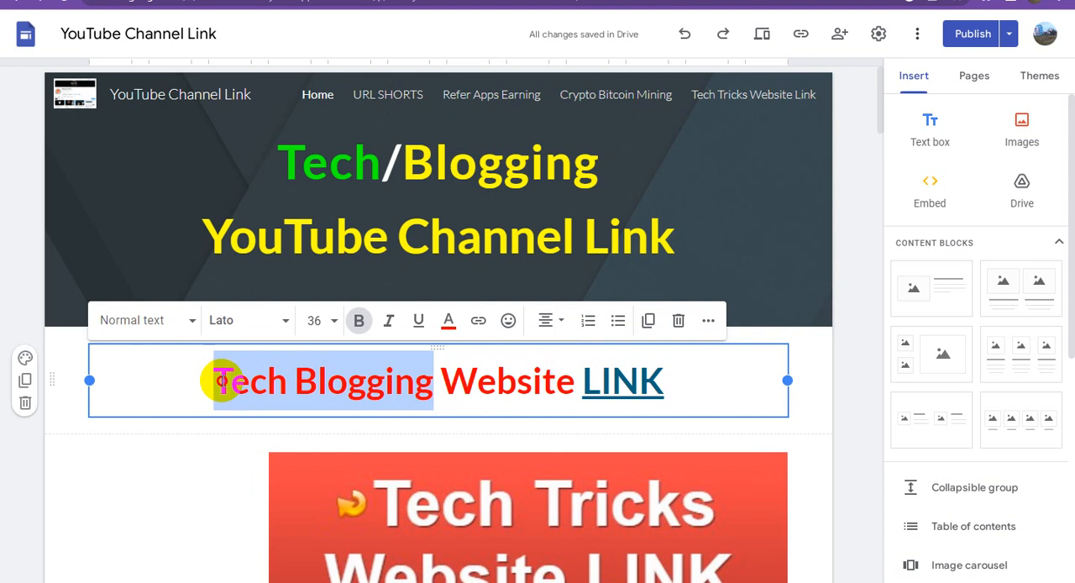
- Link the selected "Tech Blogging" text in the website heading to the copied inventorypikepockets.com URL
left_click(478, 322)
key("ctrl+v")
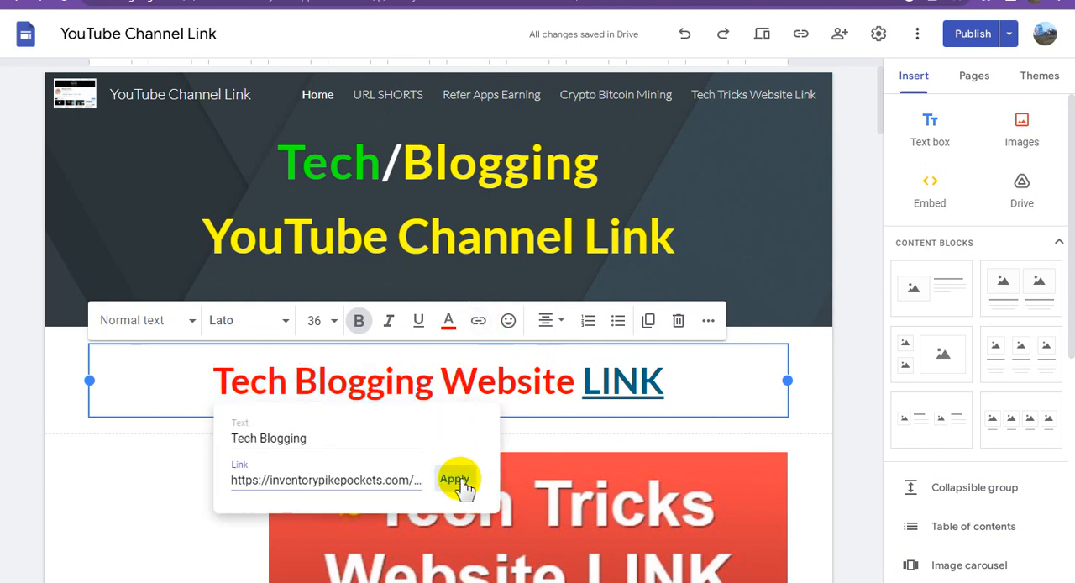
left_click(457, 483)
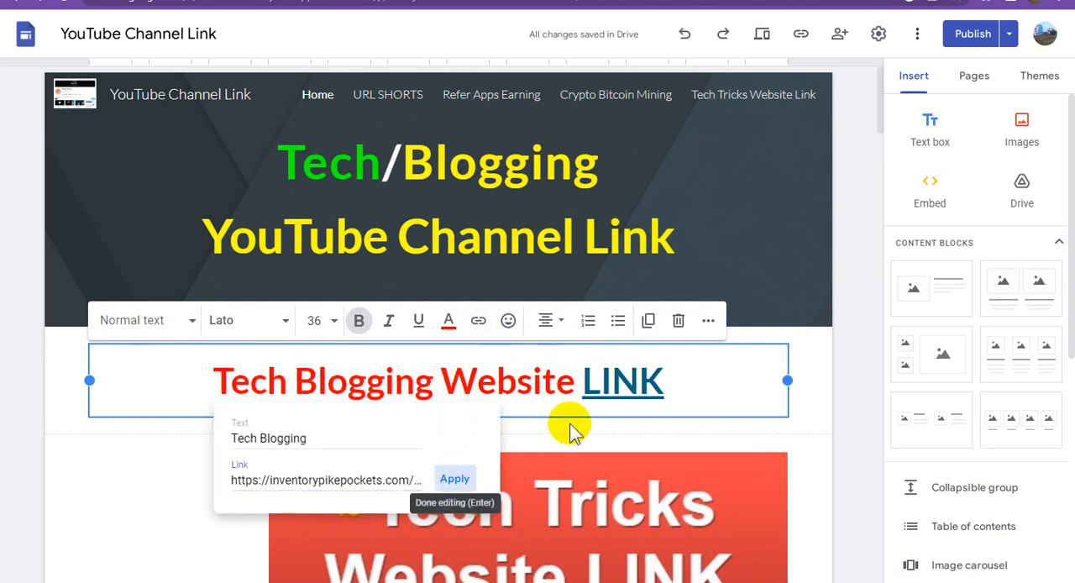
left_click(851, 336)
- Link the red "Tech Tricks Website LINK CLICK HERE" banner image to the copied inventorypikepockets.com URL
scroll(628, 356, "down", 2)
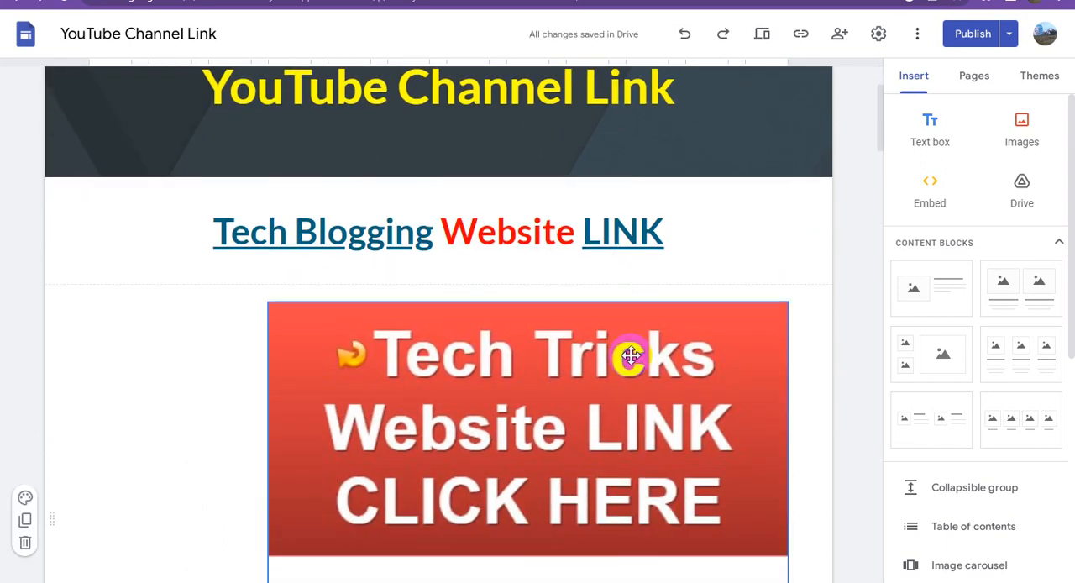
scroll(631, 356, "down", 2)
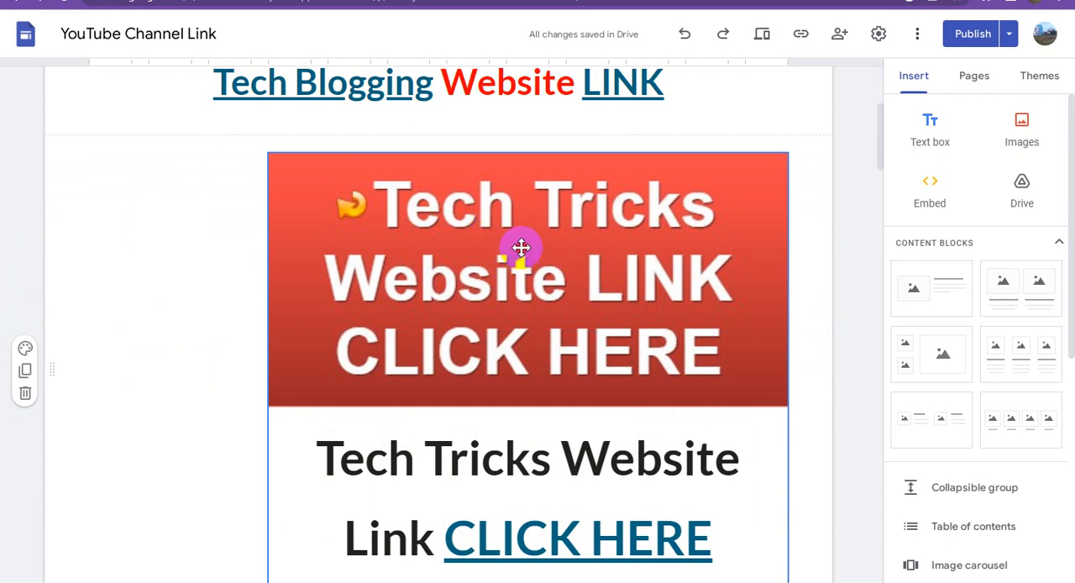
left_click(522, 248)
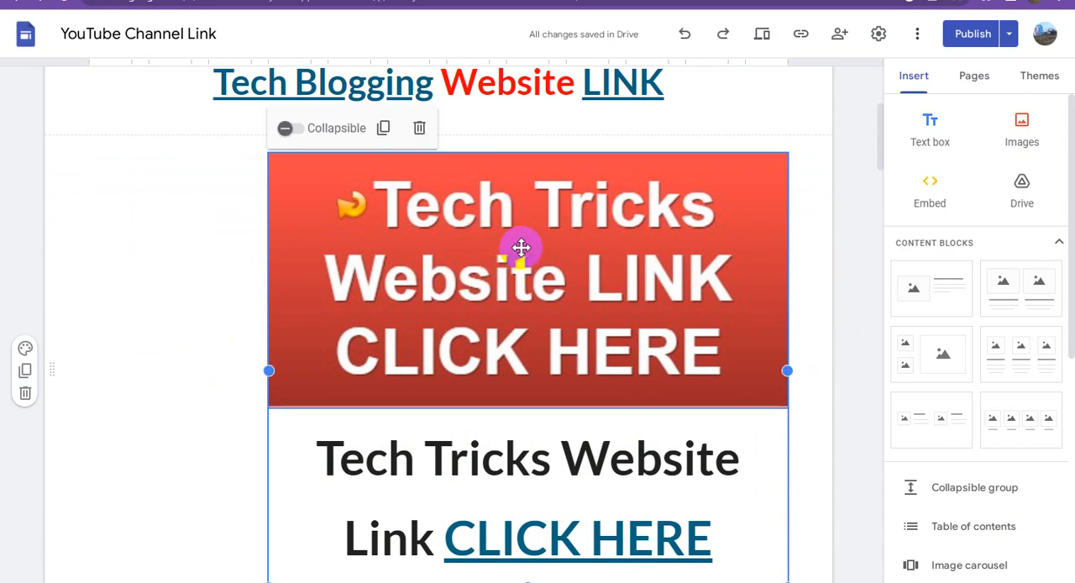
scroll(487, 285, "up", 2)
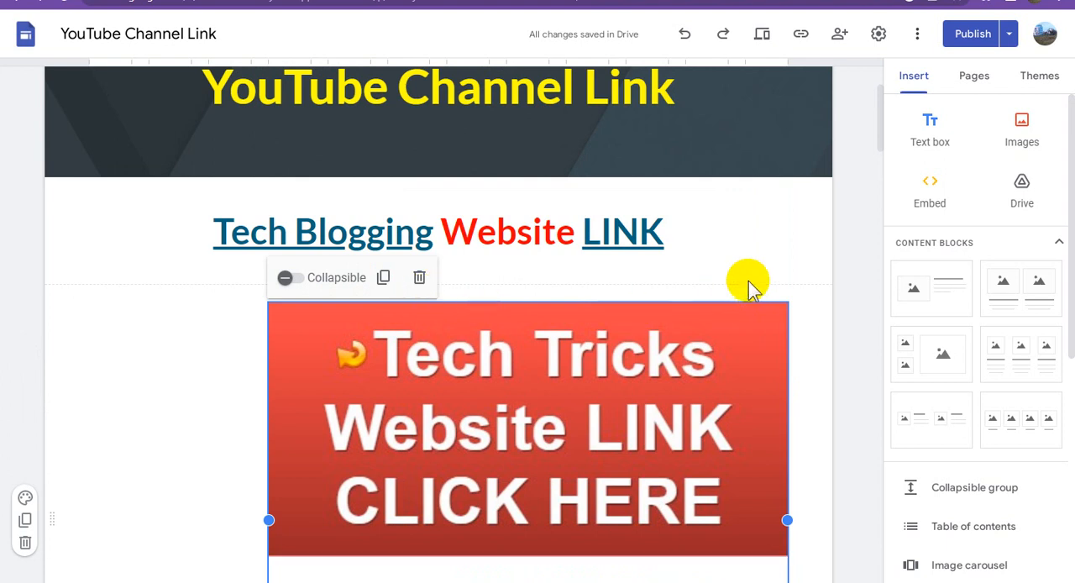
left_click(533, 386)
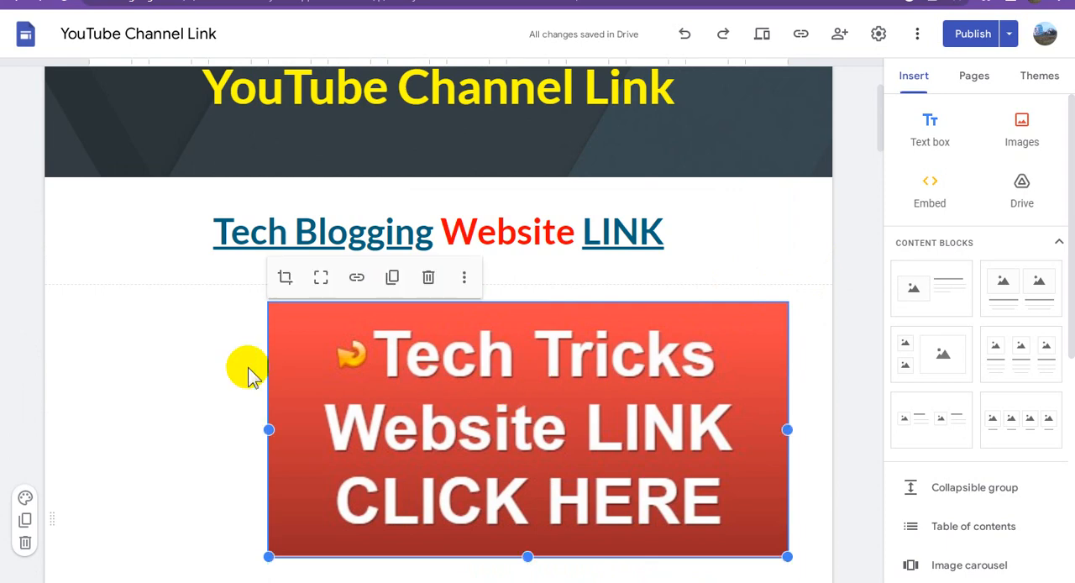
left_click(357, 279)
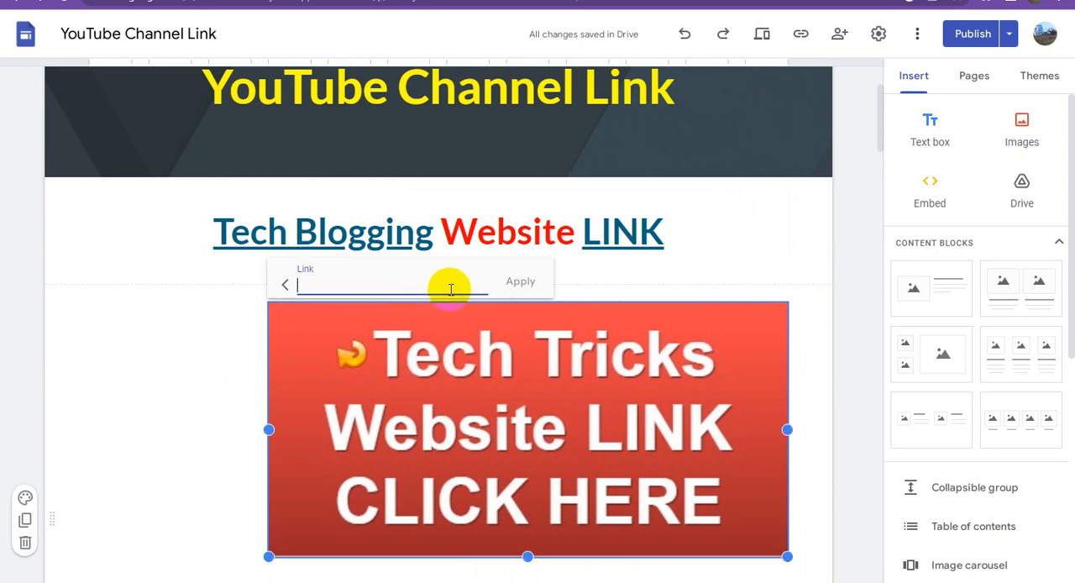
key("ctrl+v")
left_click(528, 286)
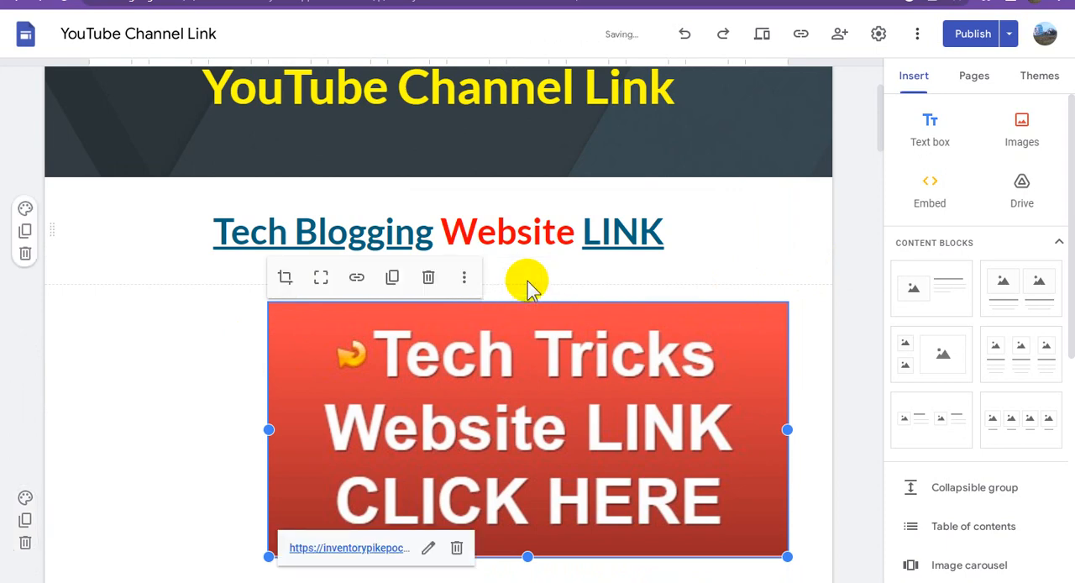
- Link the words "Tech Tricks" in the caption below the red banner to the copied inventorypikepockets.com URL
scroll(601, 339, "down", 2)
scroll(603, 338, "down", 2)
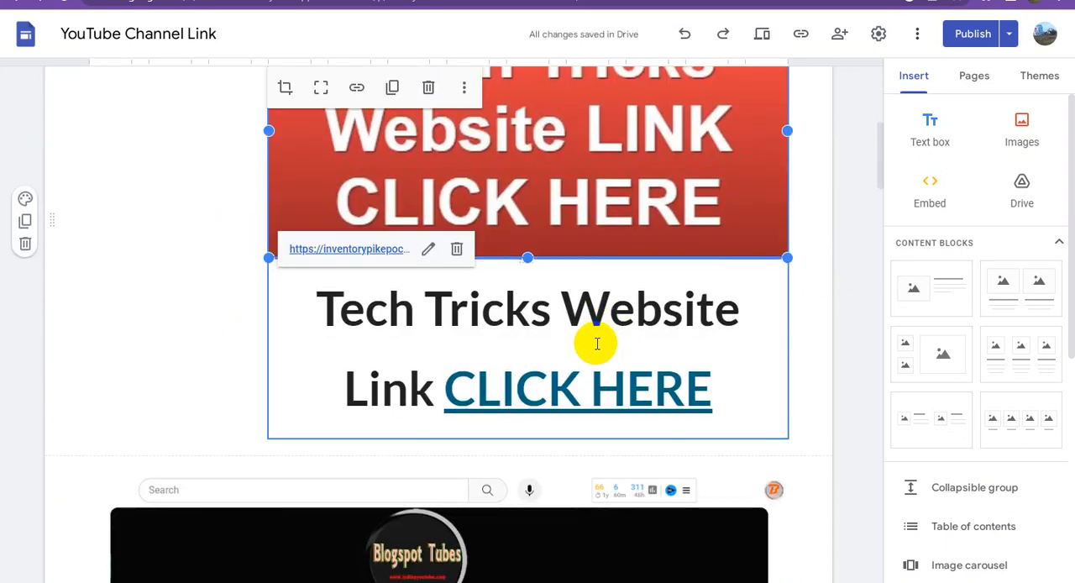
left_click(556, 310)
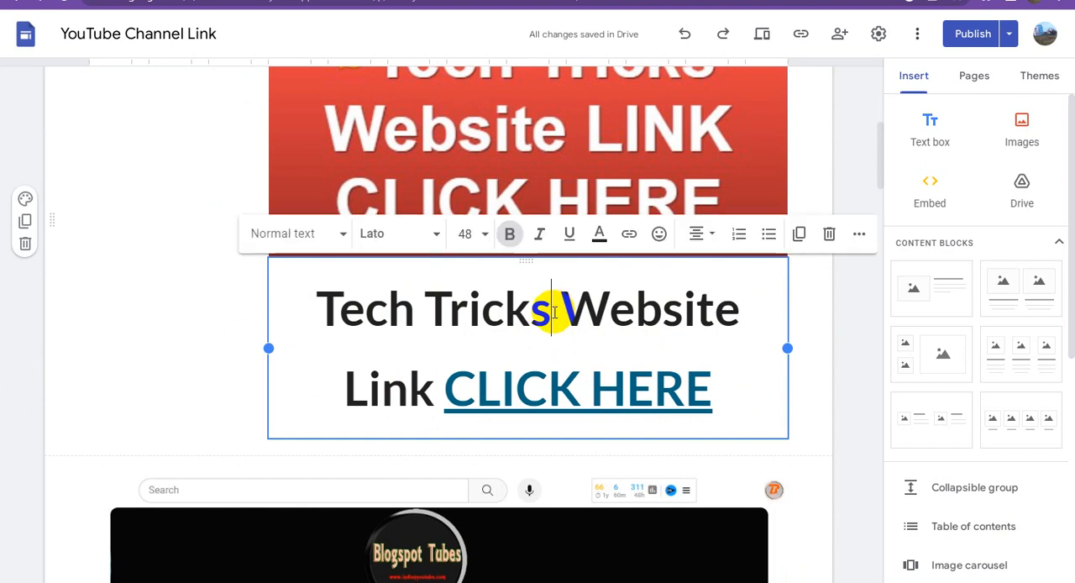
left_click_drag(556, 309, 308, 308)
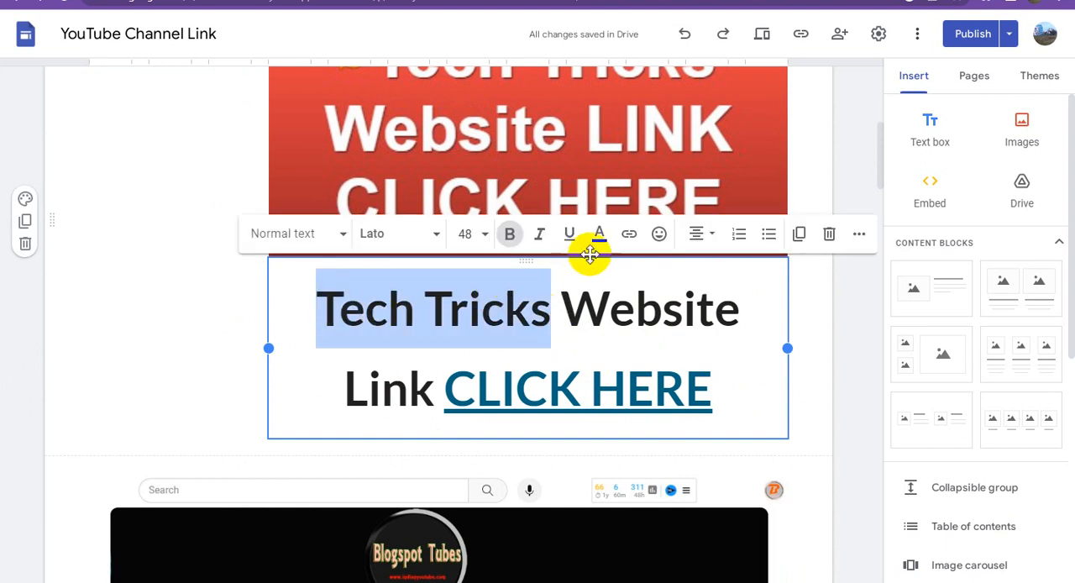
left_click(630, 233)
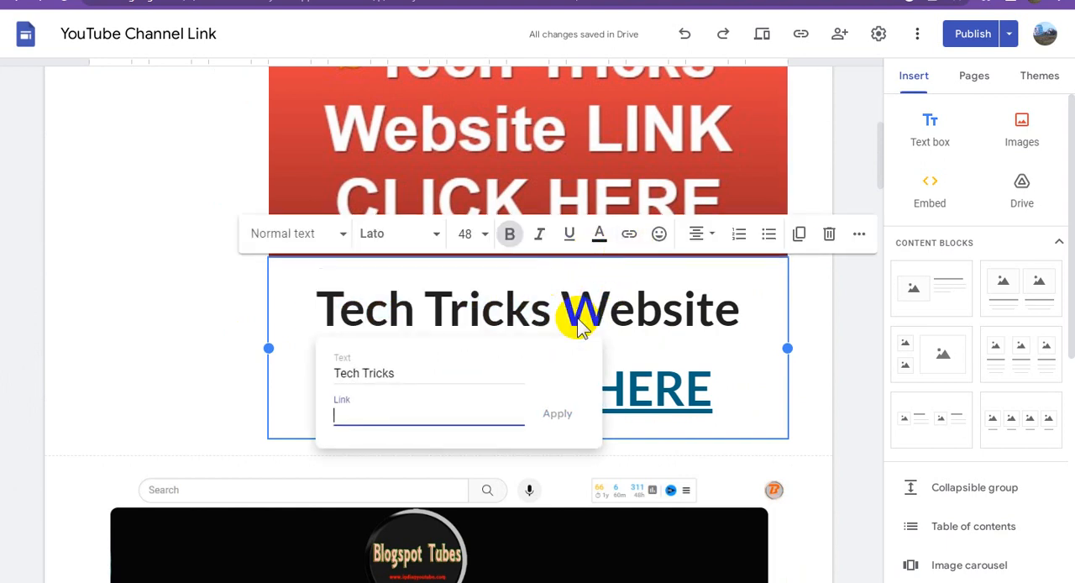
key("ctrl+v")
left_click(558, 415)
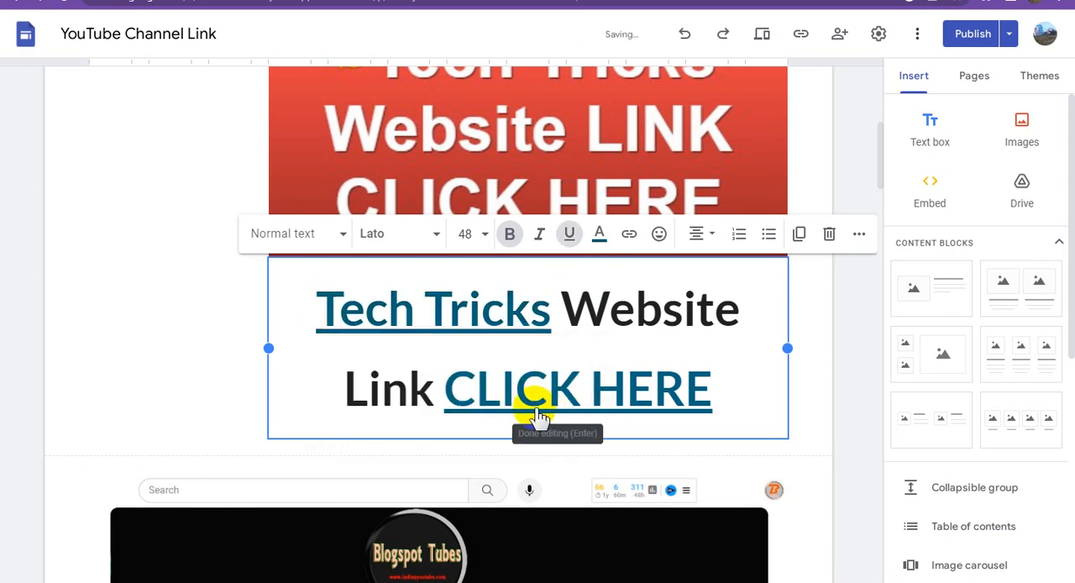
left_click(210, 286)
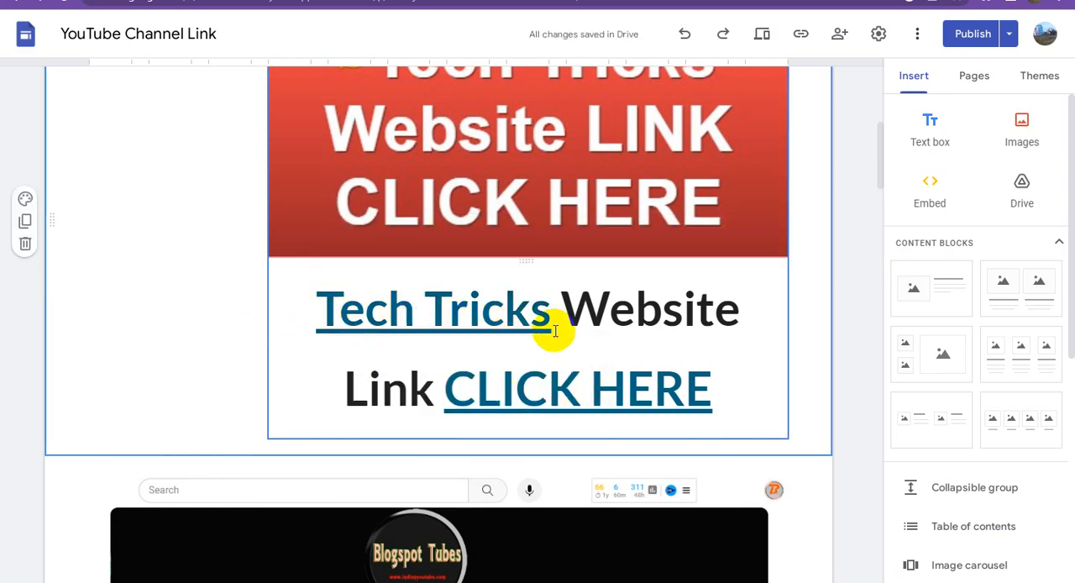
scroll(552, 325, "down", 3)
scroll(559, 330, "down", 1)
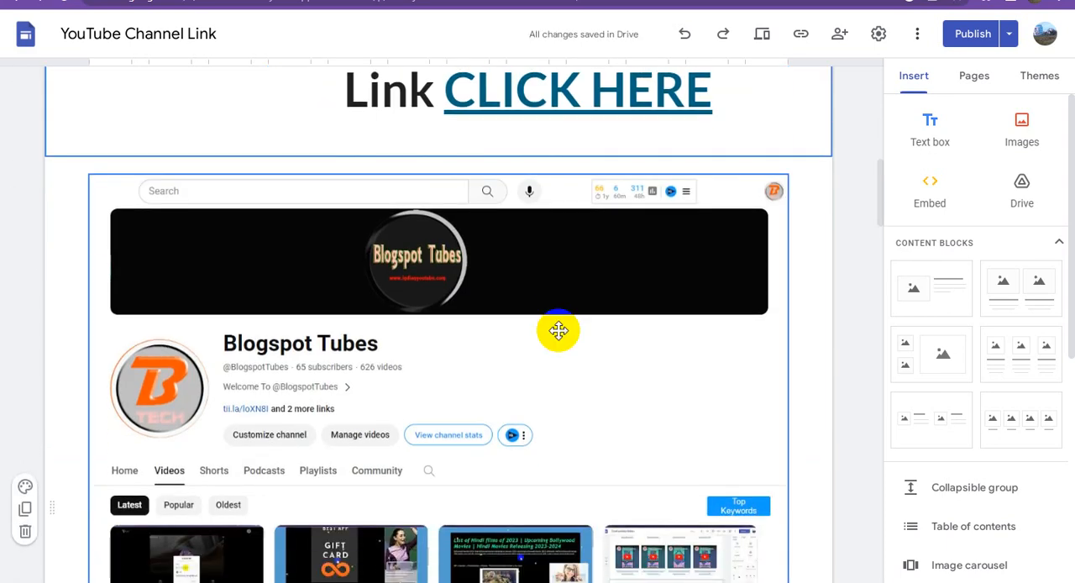
scroll(559, 330, "up", 4)
scroll(559, 331, "down", 5)
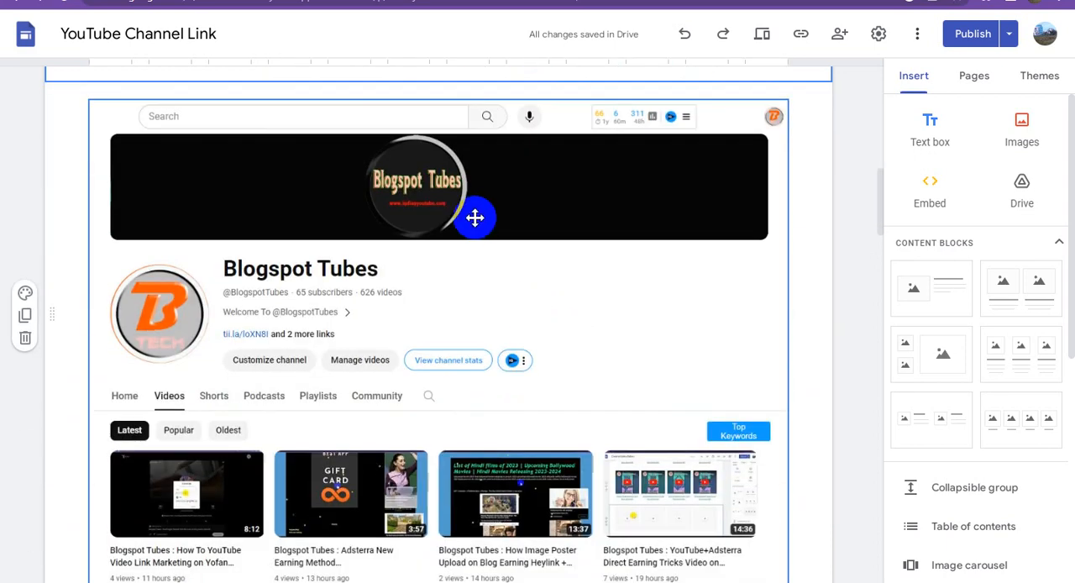
left_click(475, 217)
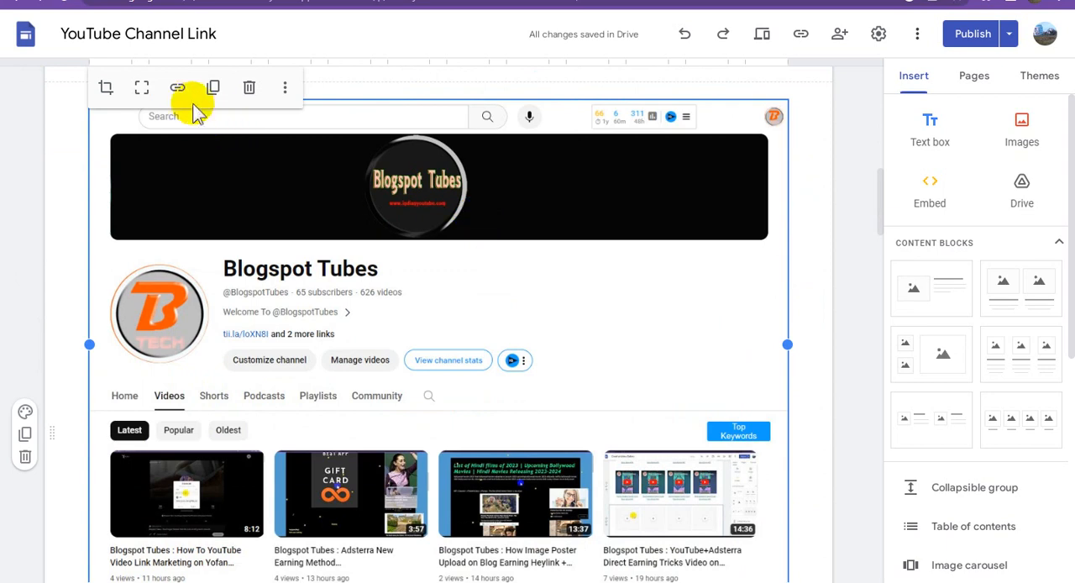
left_click(177, 90)
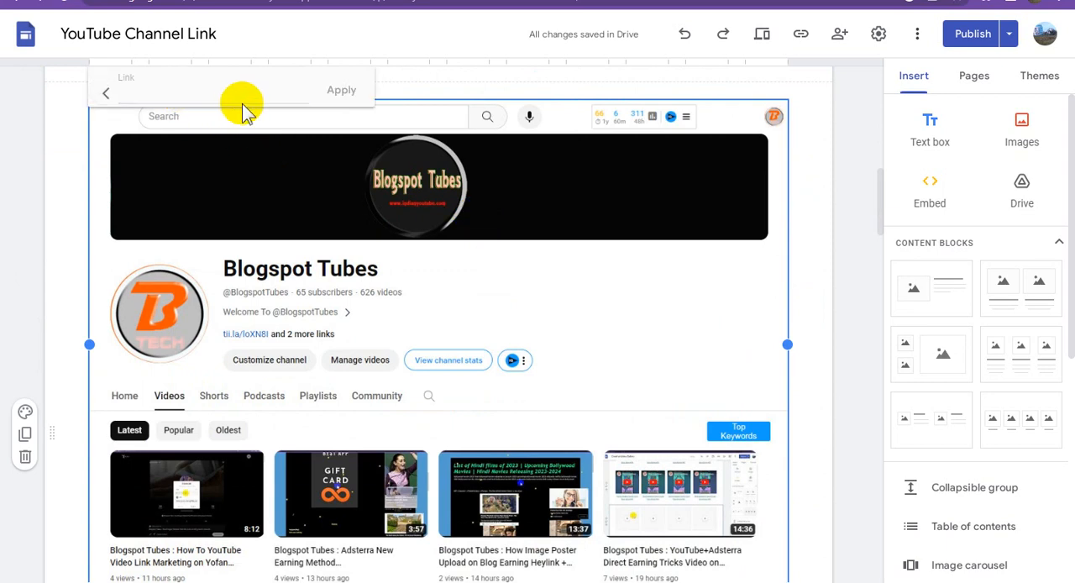
key("ctrl+v")
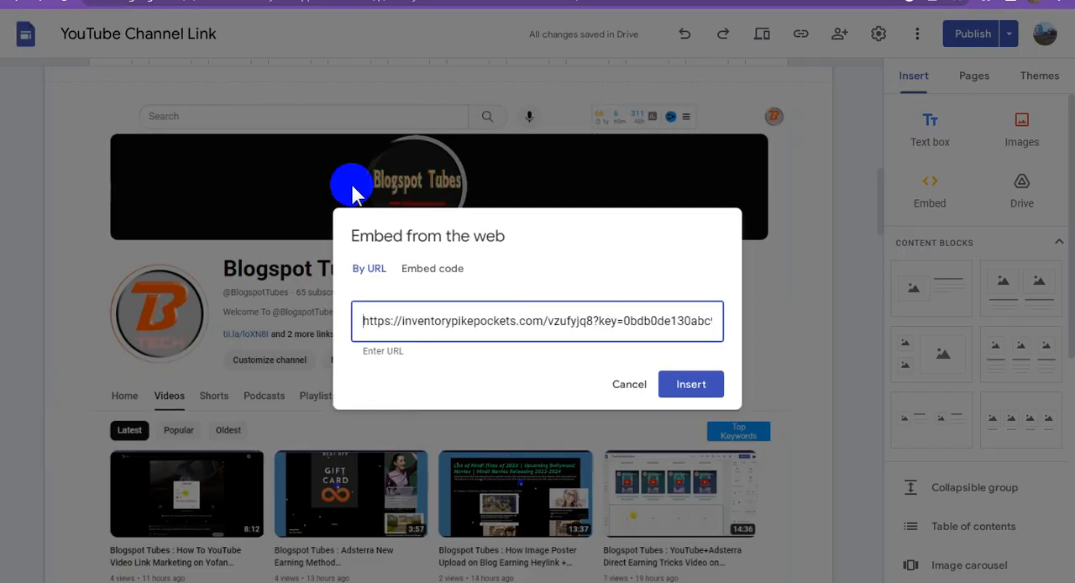
left_click(632, 396)
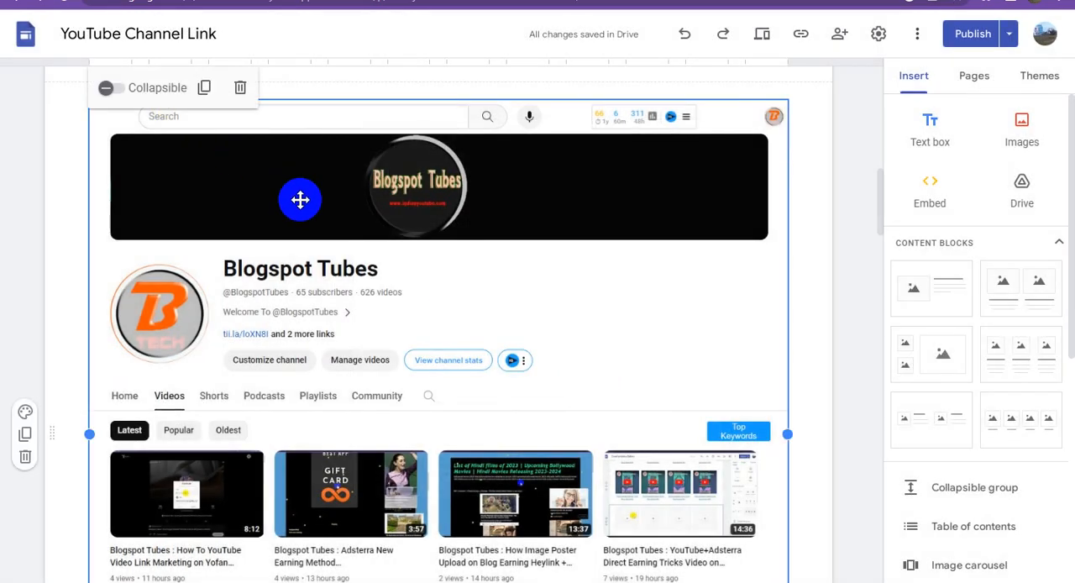
- Link the Blogspot Tubes channel screenshot image to the copied inventorypikepockets.com URL
left_click(300, 199)
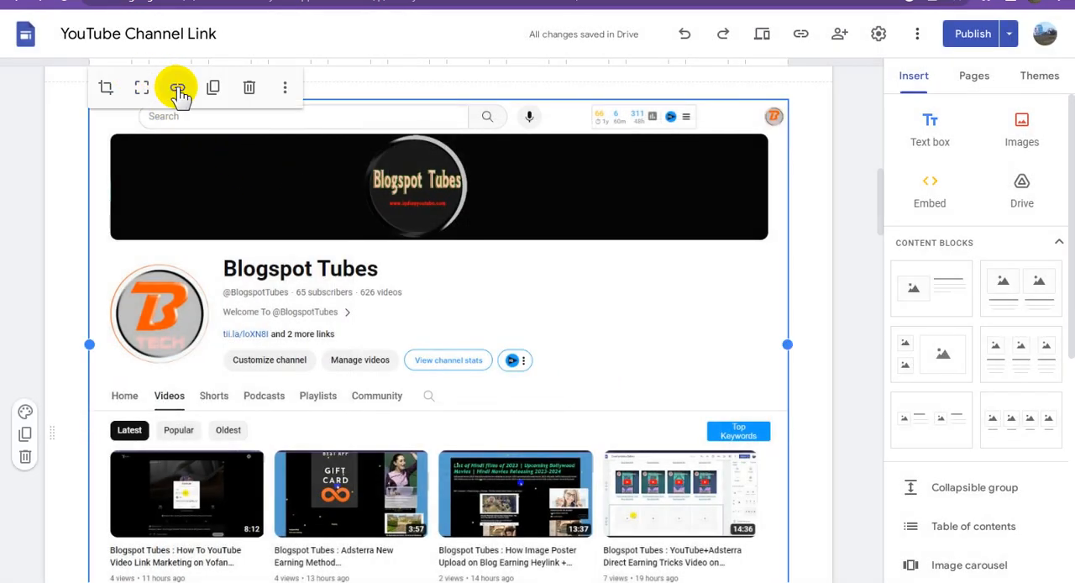
left_click(178, 89)
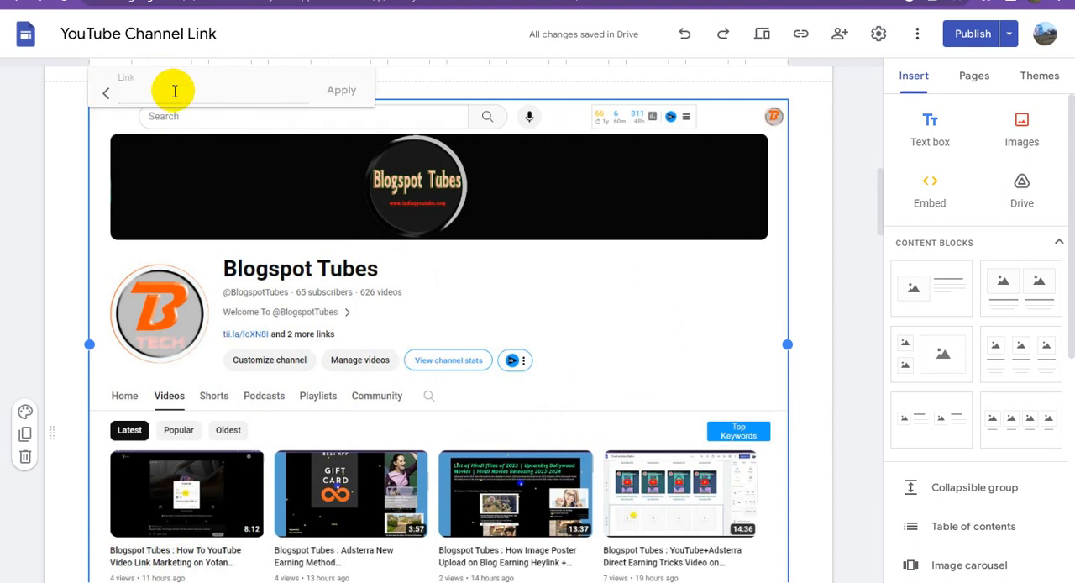
key("ctrl+v")
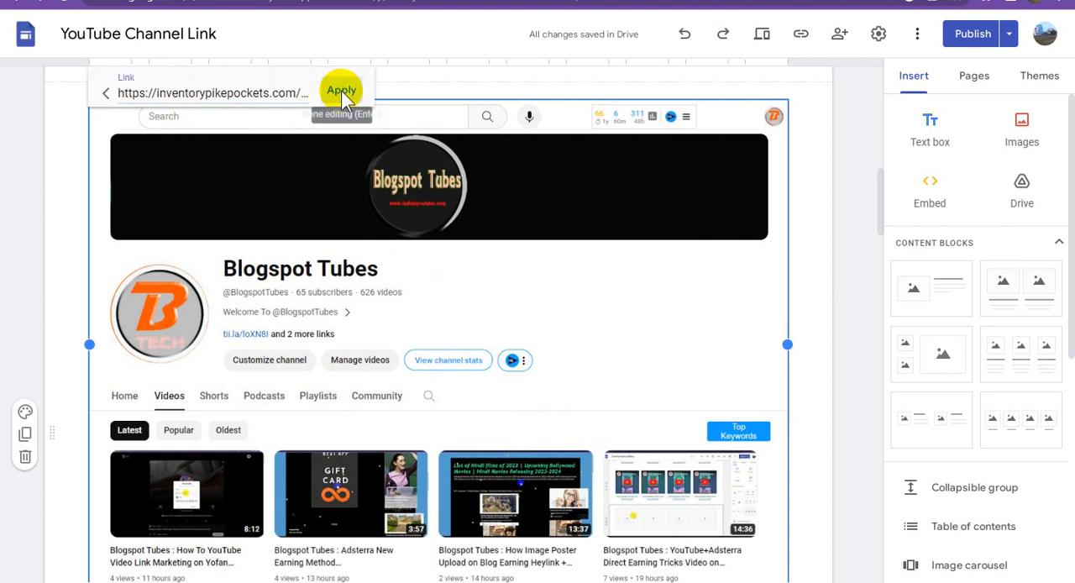
left_click(342, 89)
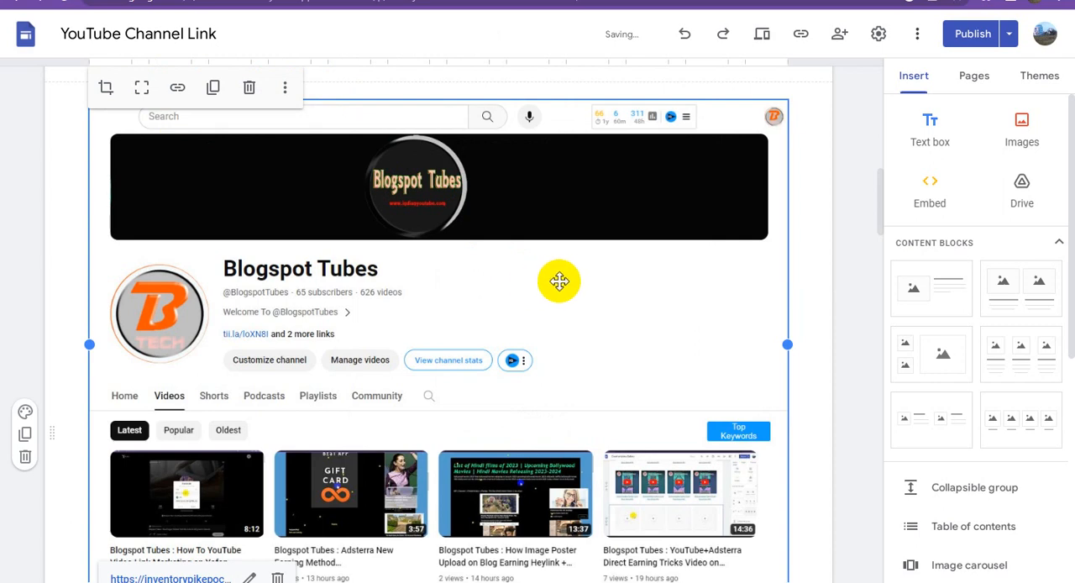
- Link the words "Blogspot Tubes" in the caption below the channel screenshot to the copied inventorypikepockets.com URL
scroll(566, 281, "down", 2)
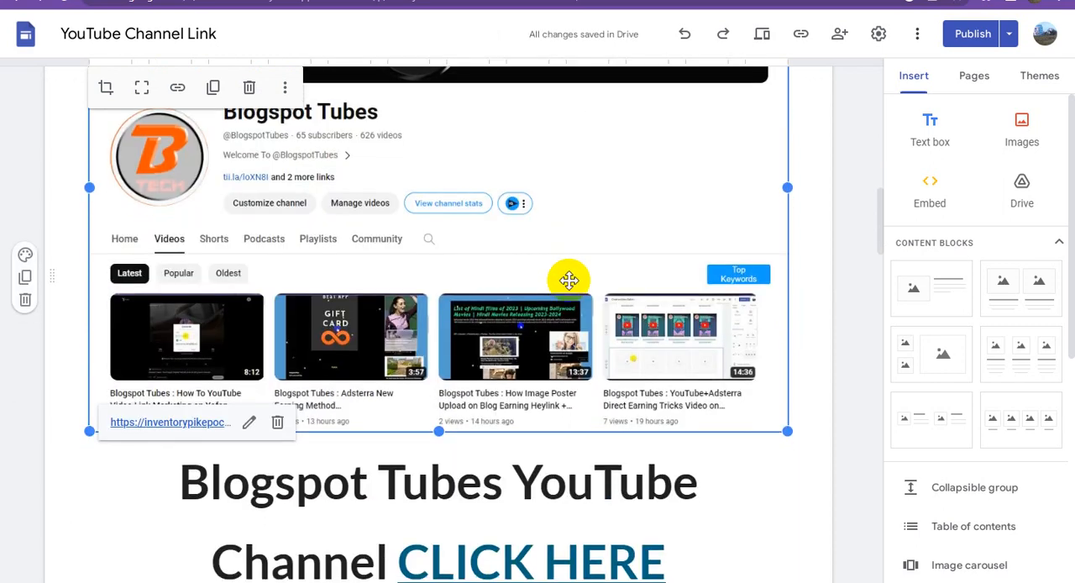
scroll(564, 281, "down", 1)
left_click(468, 417)
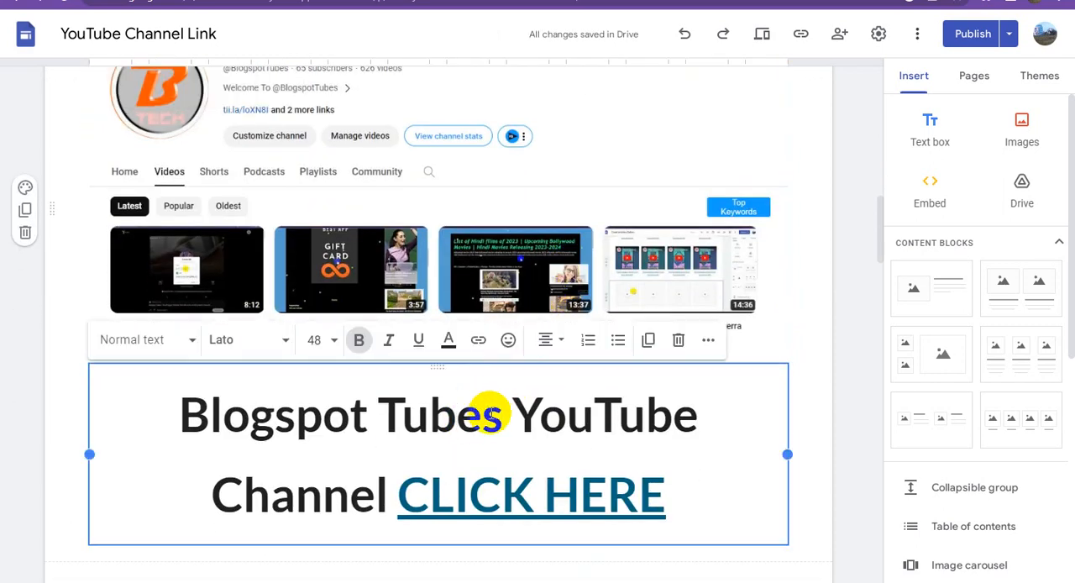
left_click_drag(496, 420, 186, 415)
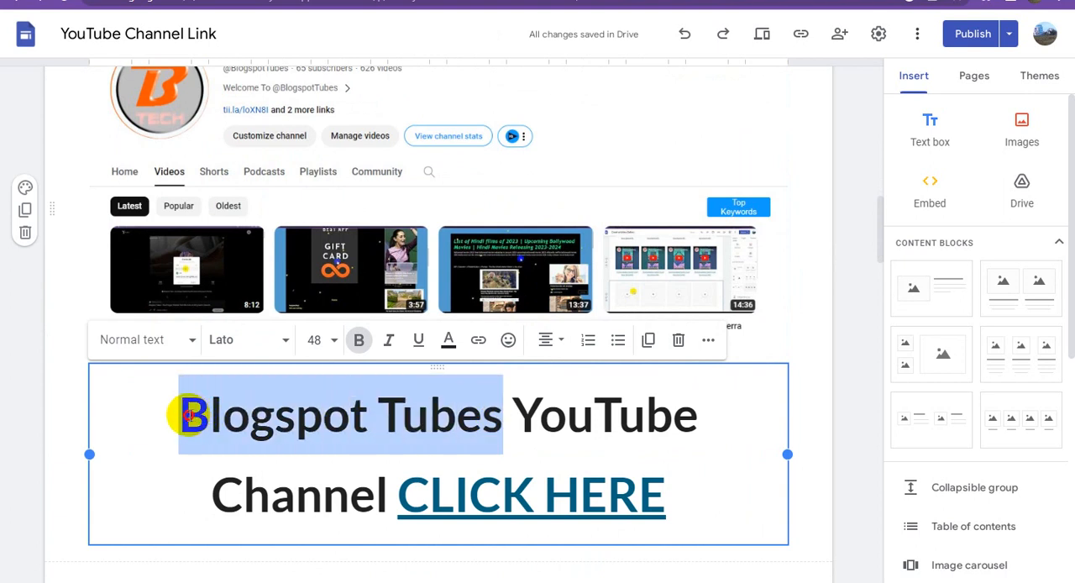
left_click(478, 341)
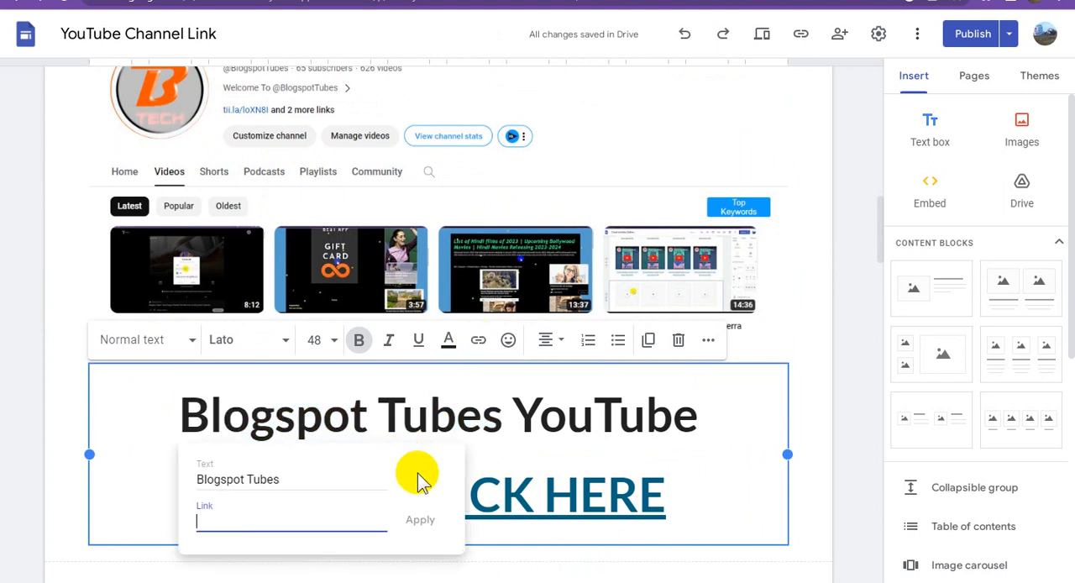
key("ctrl+v")
left_click(424, 520)
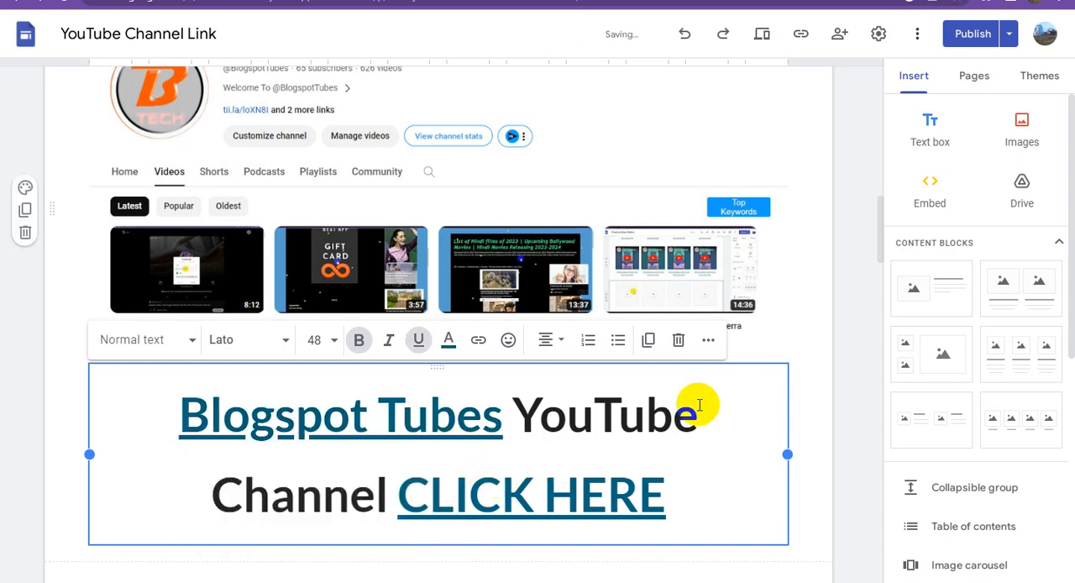
left_click(849, 355)
- Link the Candy Crush Saga Game LIVE channel screenshot image to the copied inventorypikepockets.com URL
scroll(596, 424, "down", 3)
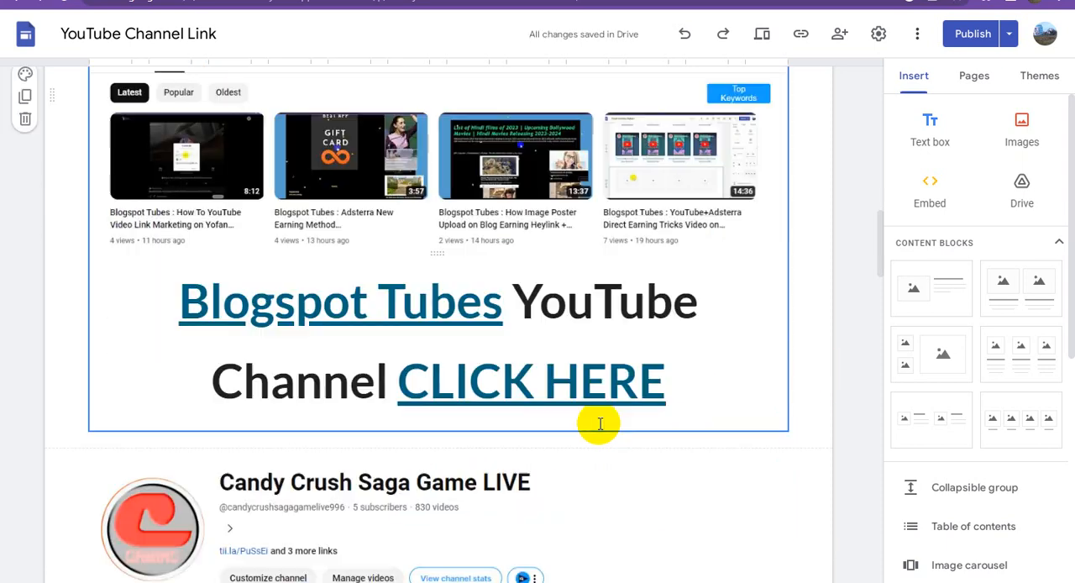
scroll(602, 428, "down", 5)
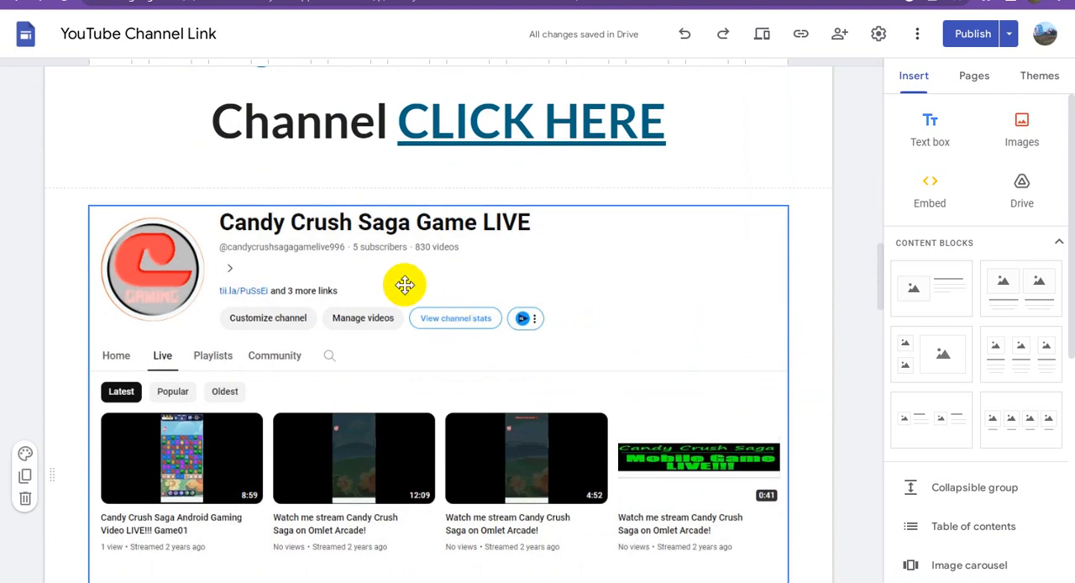
left_click(405, 285)
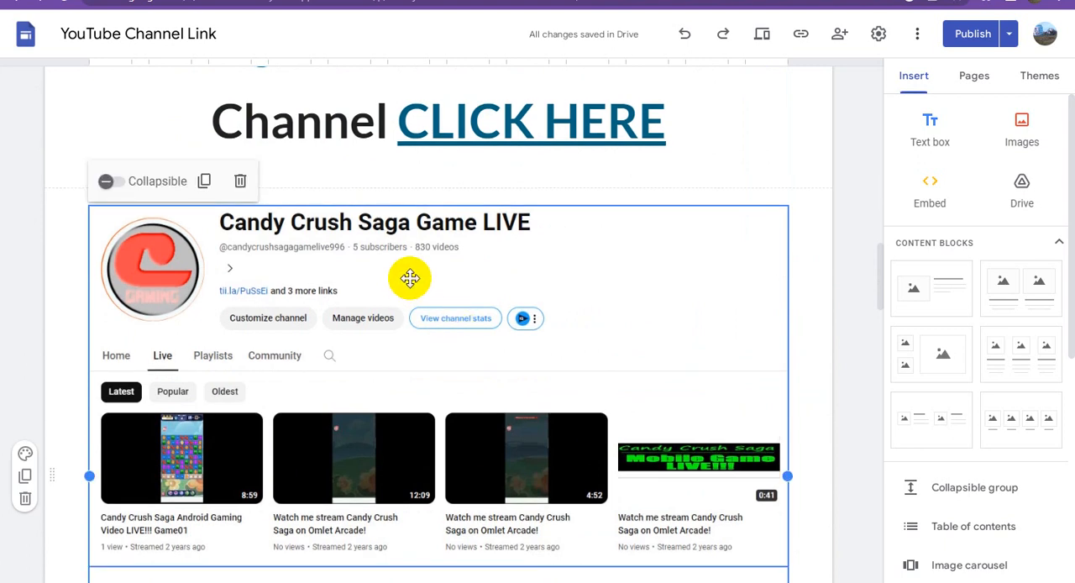
left_click(410, 278)
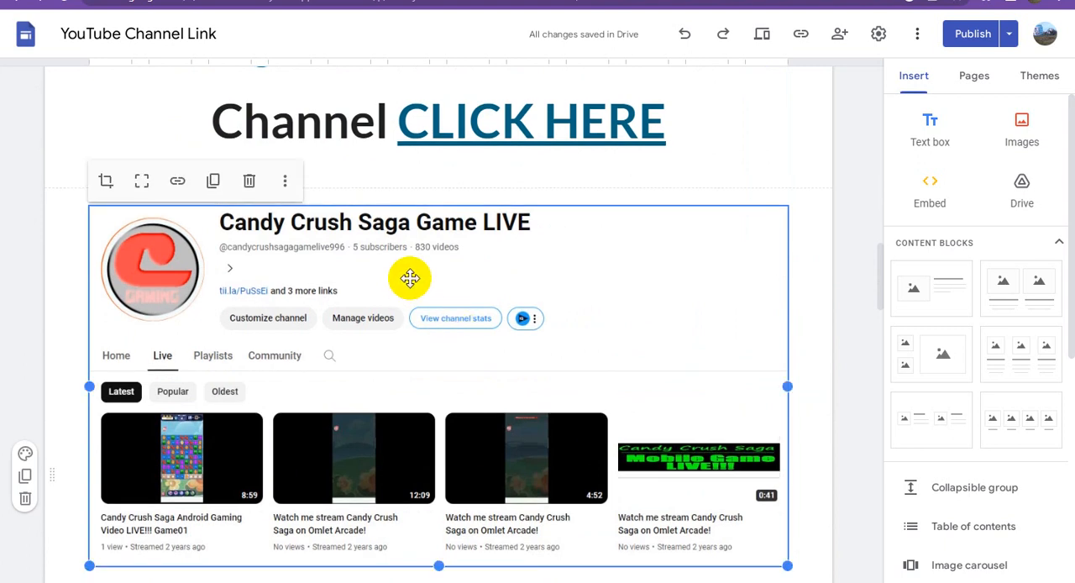
left_click(178, 184)
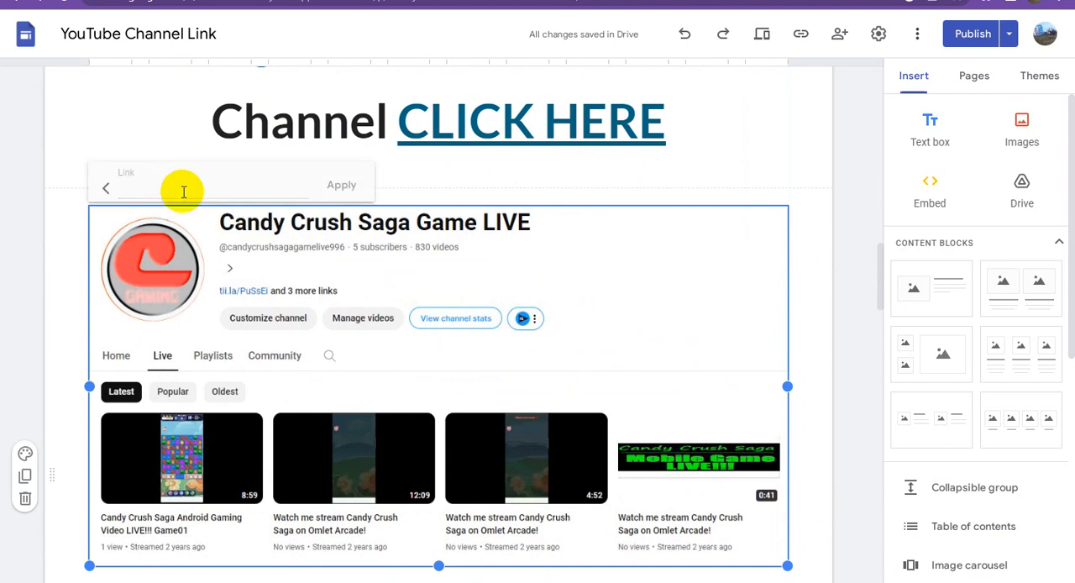
key("ctrl+v")
left_click(342, 185)
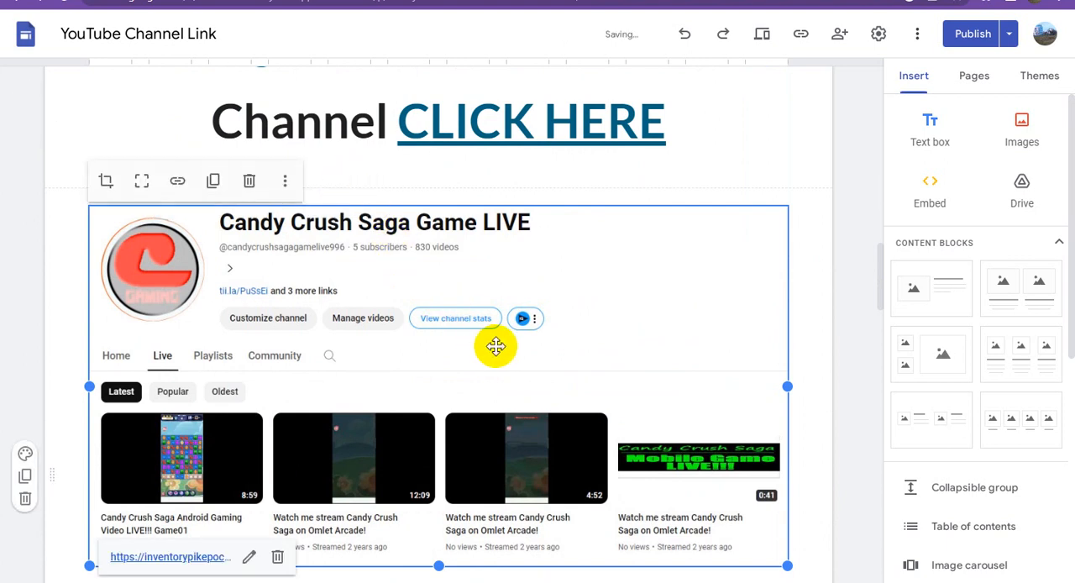
left_click_drag(496, 346, 494, 343)
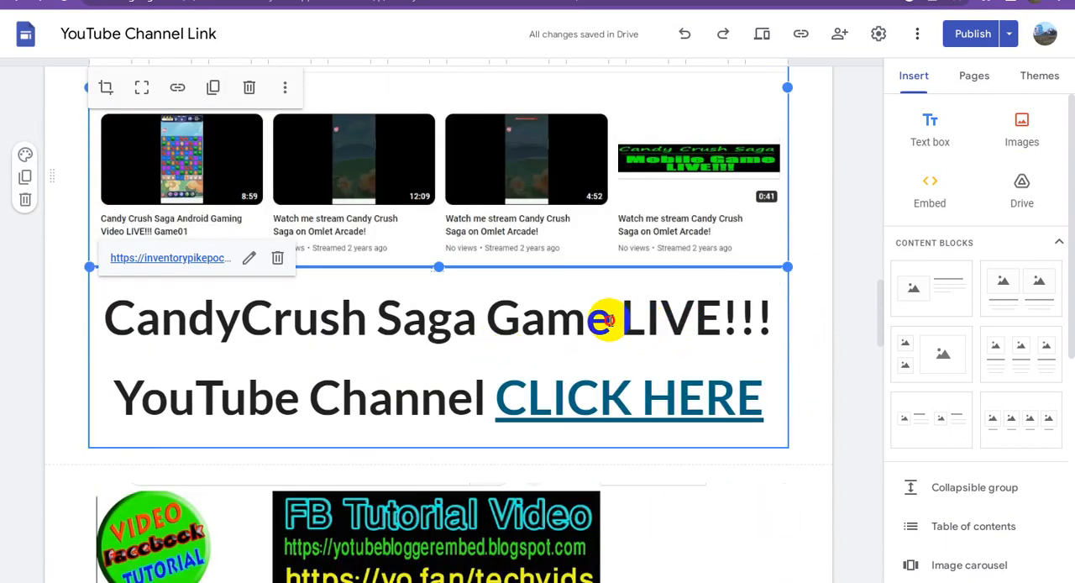
- Link the words "CandyCrush Saga Game" in the caption below the channel screenshot to the copied inventorypikepockets.com URL
left_click(611, 320)
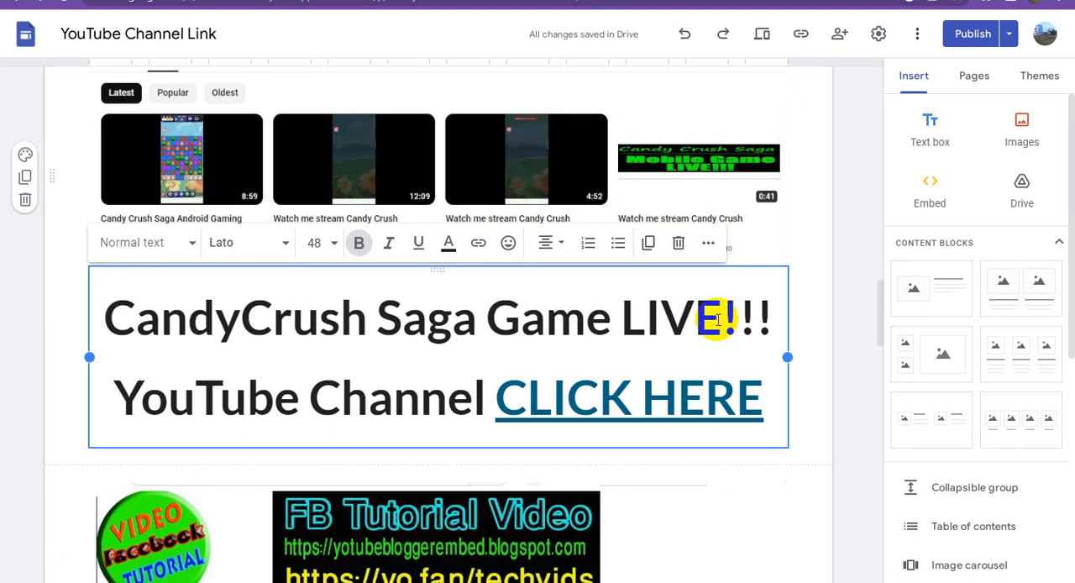
left_click_drag(601, 321, 107, 315)
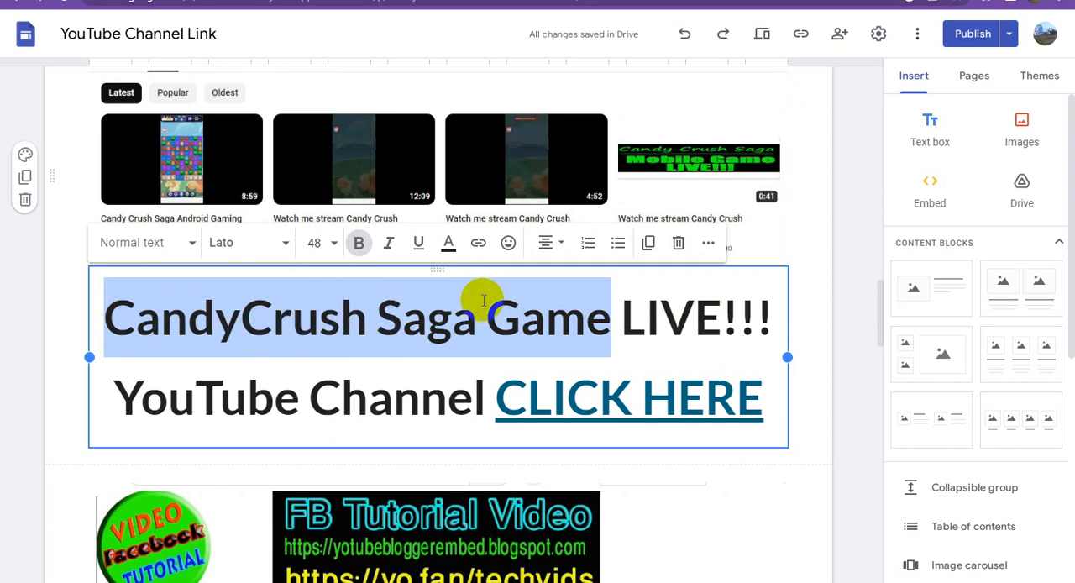
left_click(479, 245)
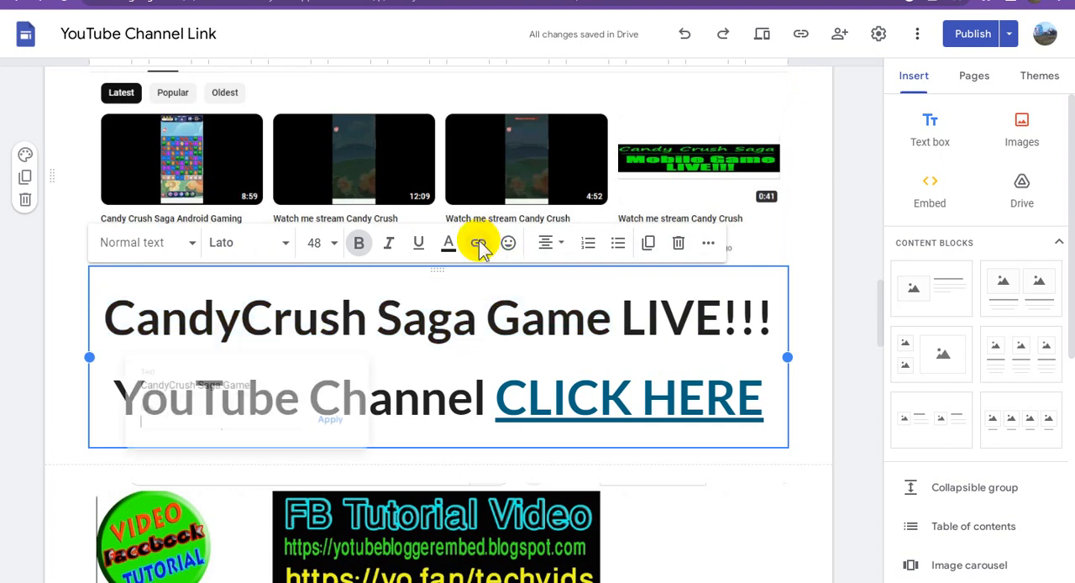
key("ctrl+v")
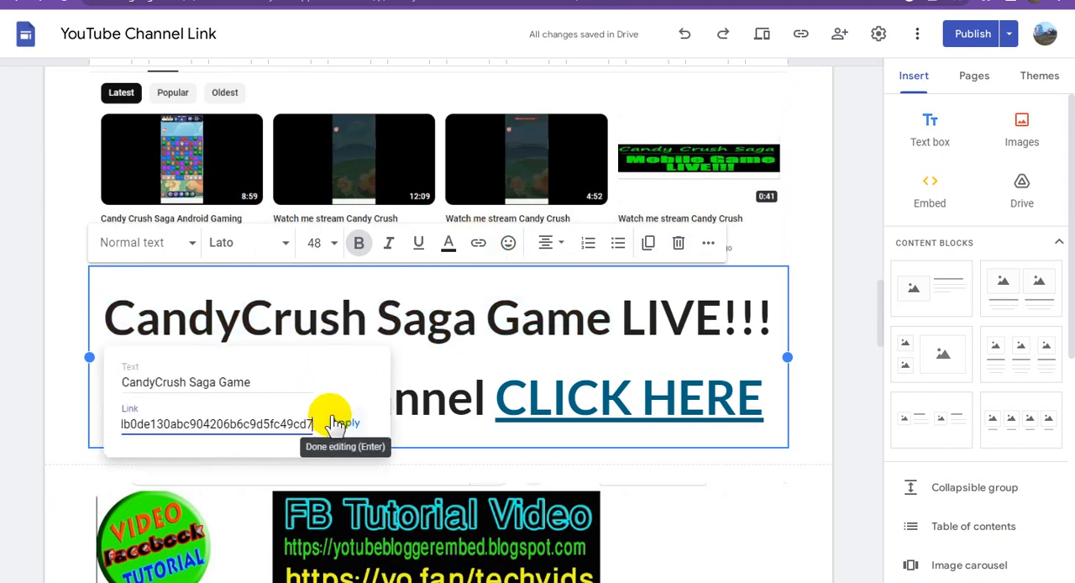
left_click(349, 423)
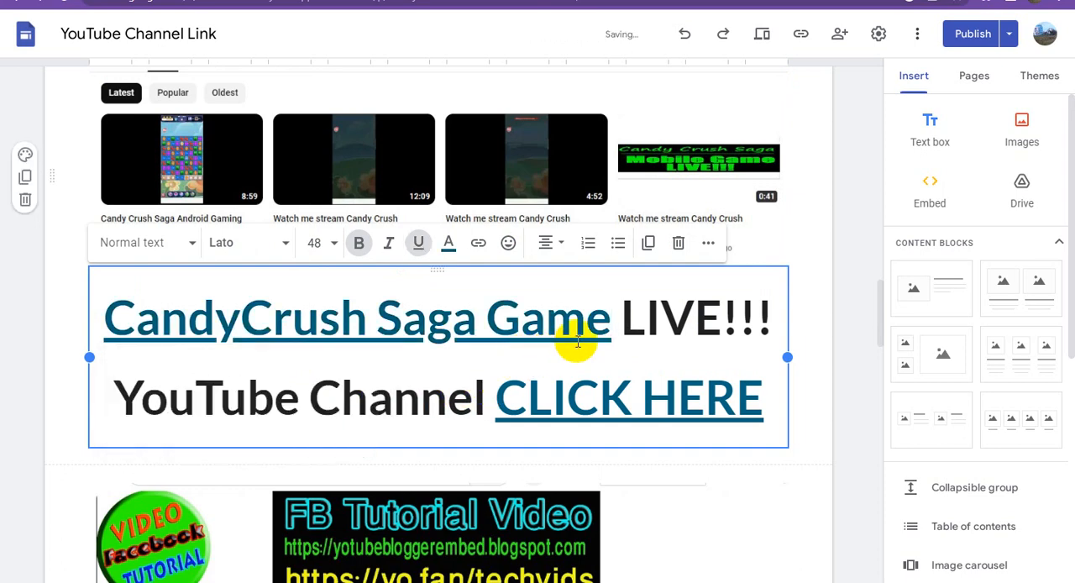
- Link the FB Tutorial Video channel screenshot image to the copied inventorypikepockets.com URL
scroll(619, 356, "down", 2)
scroll(622, 358, "down", 2)
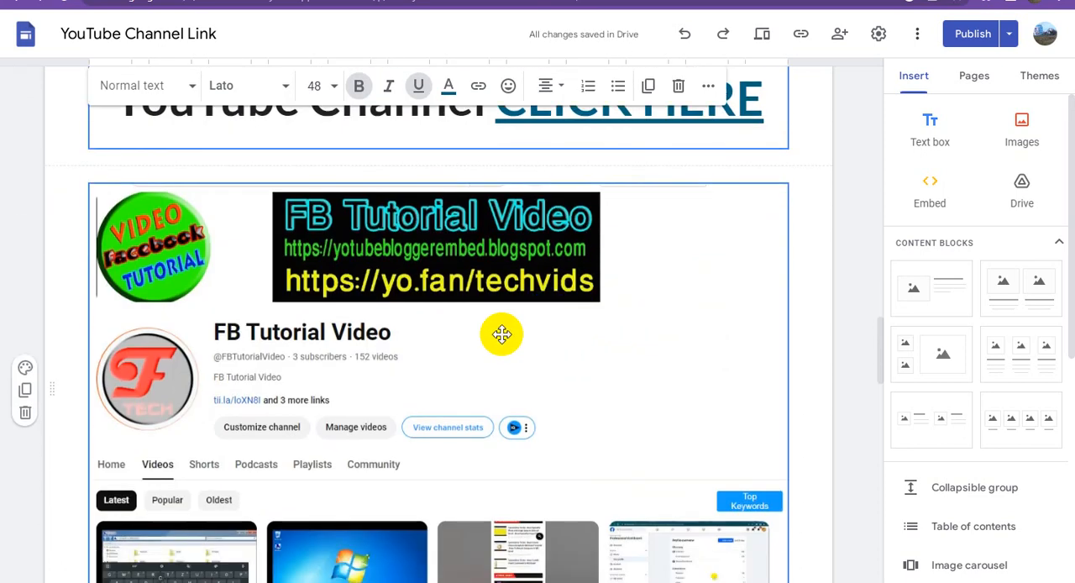
left_click(456, 250)
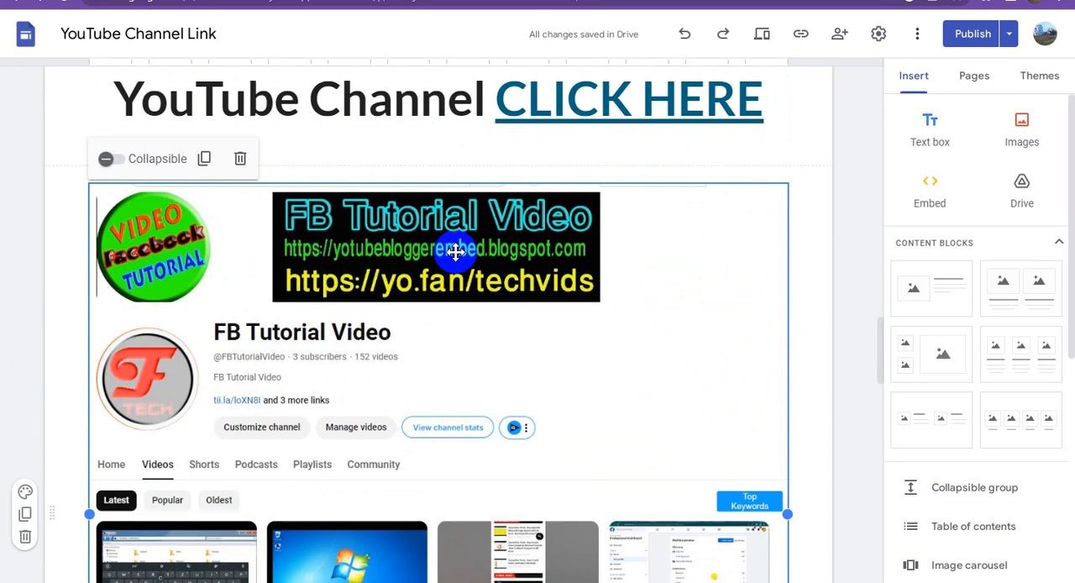
left_click(457, 250)
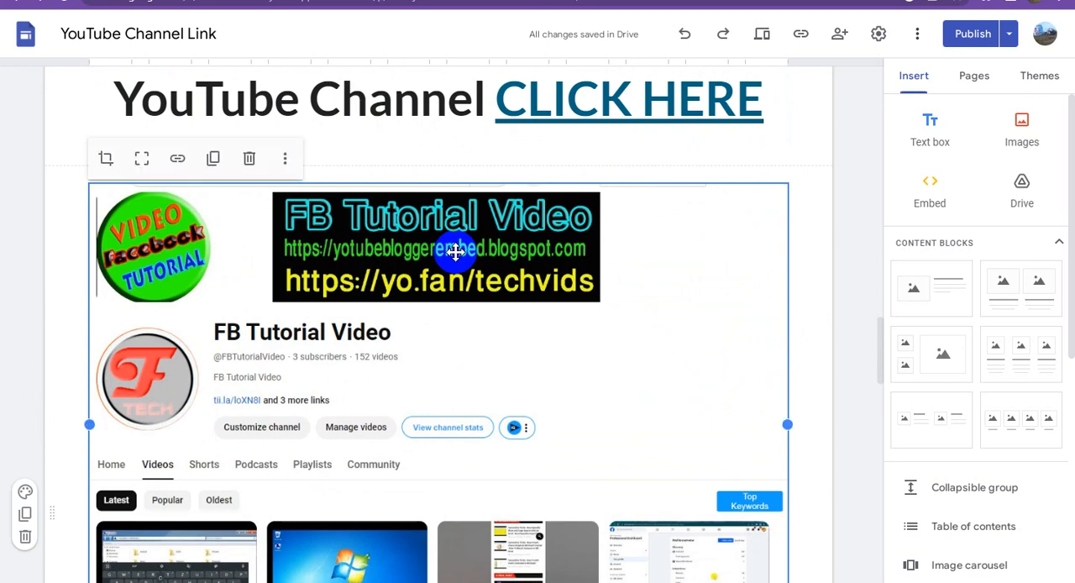
left_click(179, 160)
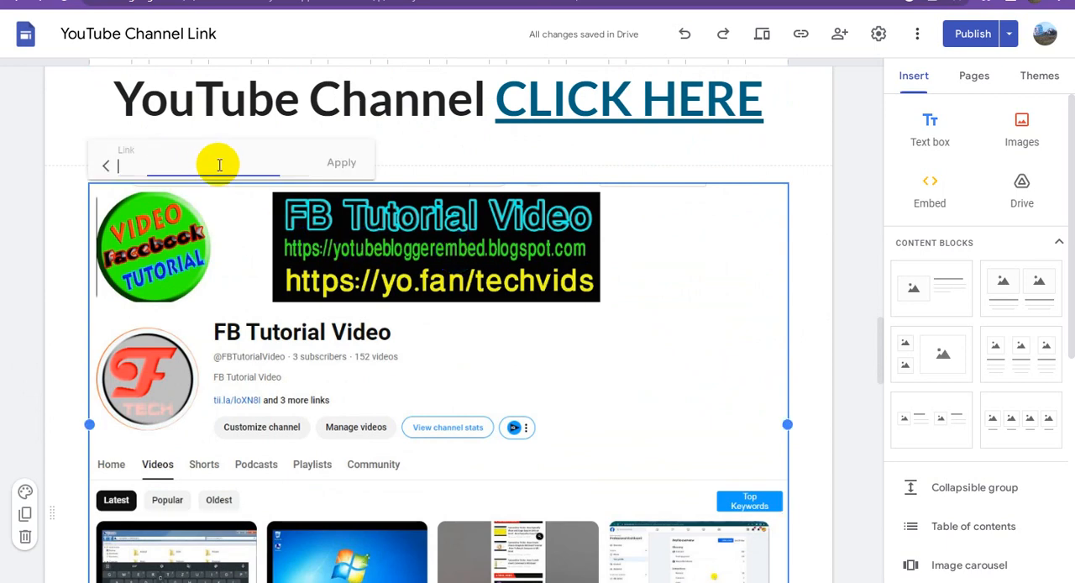
key("ctrl+v")
left_click(341, 165)
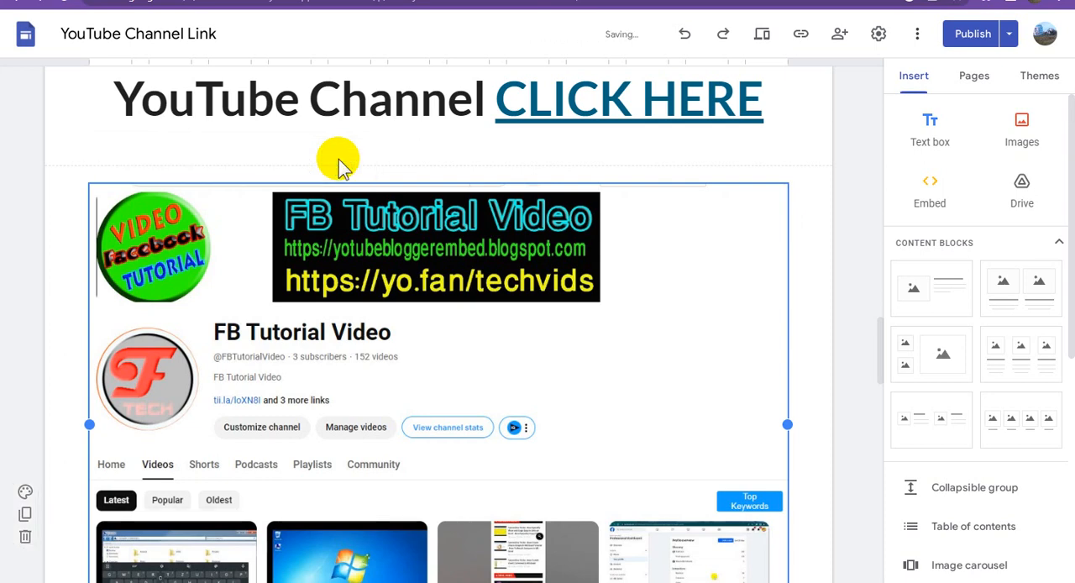
- Link the words "Facebook Tutorial Video" in the caption below the channel screenshot to the copied inventorypikepockets.com URL
scroll(514, 319, "down", 2)
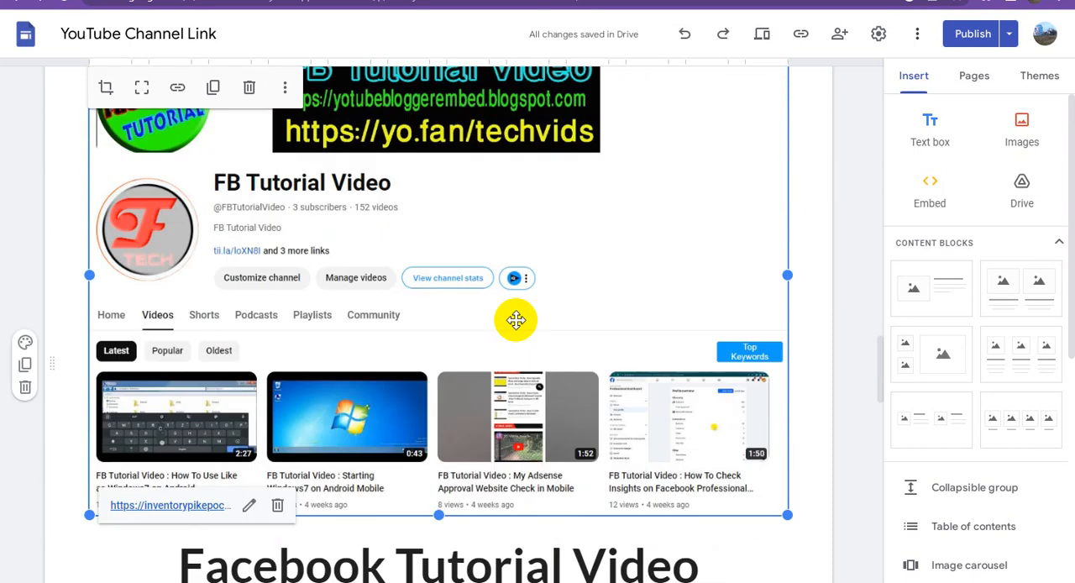
scroll(516, 319, "down", 3)
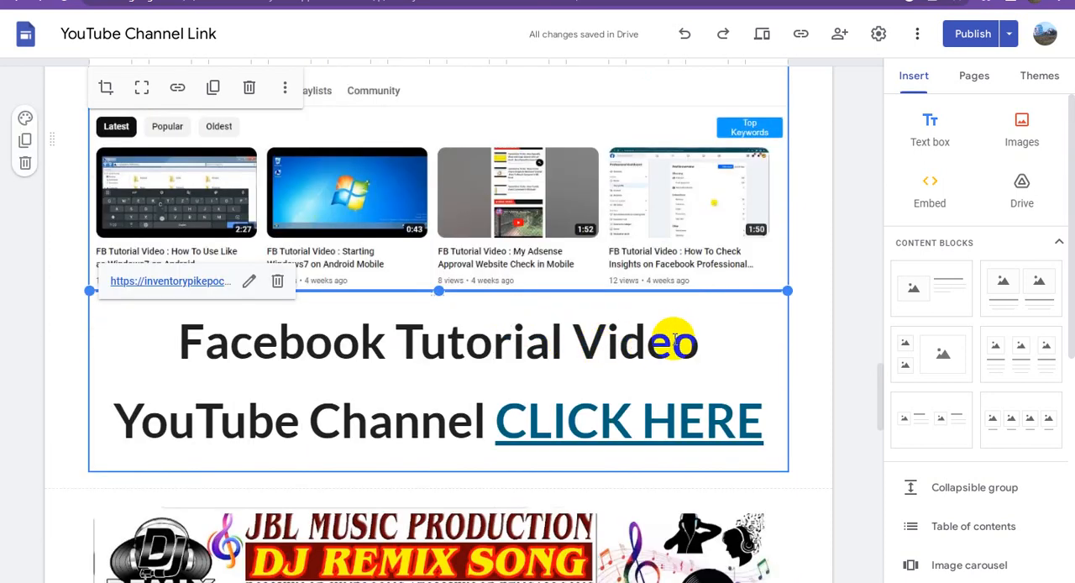
left_click_drag(688, 346, 180, 343)
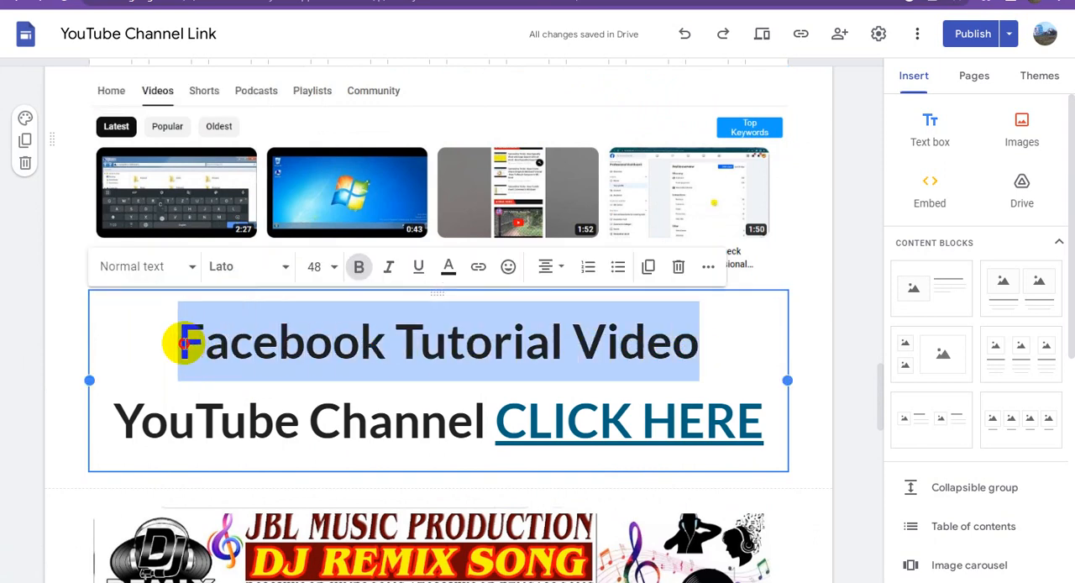
left_click(479, 269)
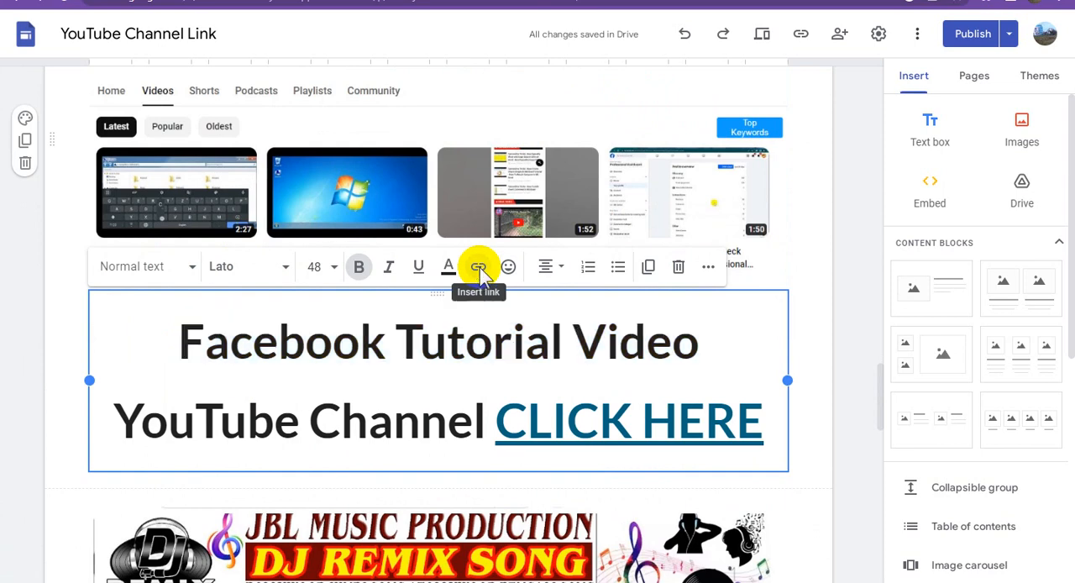
key("ctrl+v")
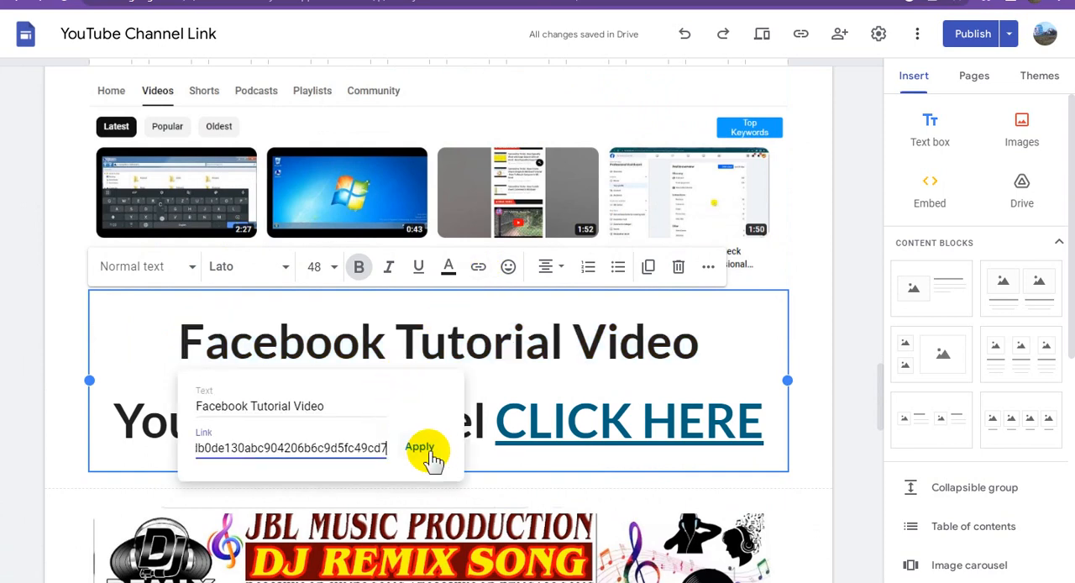
left_click(433, 457)
- Link the JBL MUSIC PRODUCTION channel screenshot image to the copied inventorypikepockets.com URL
scroll(485, 380, "down", 3)
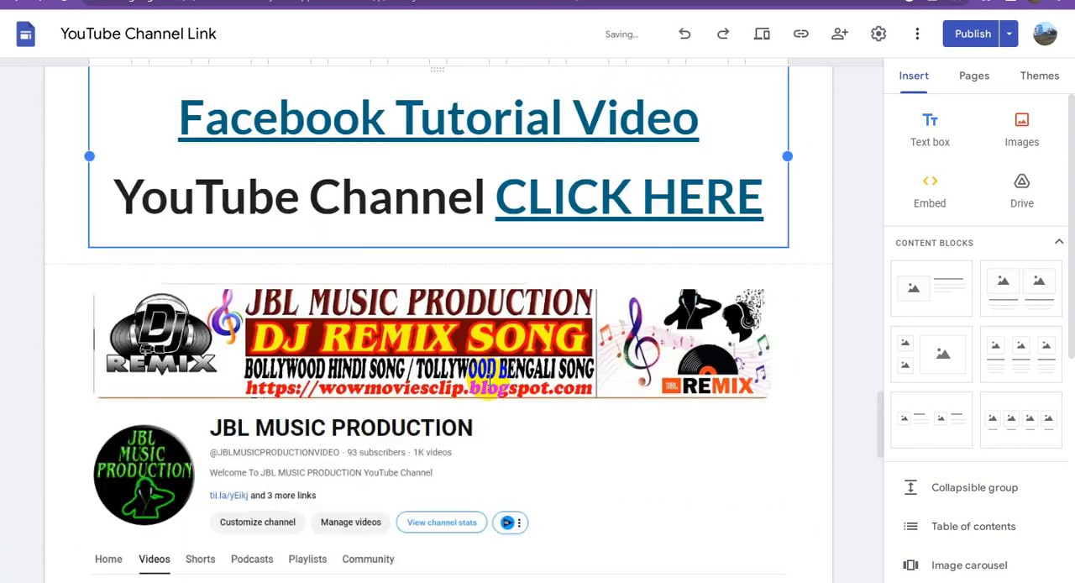
left_click(412, 327)
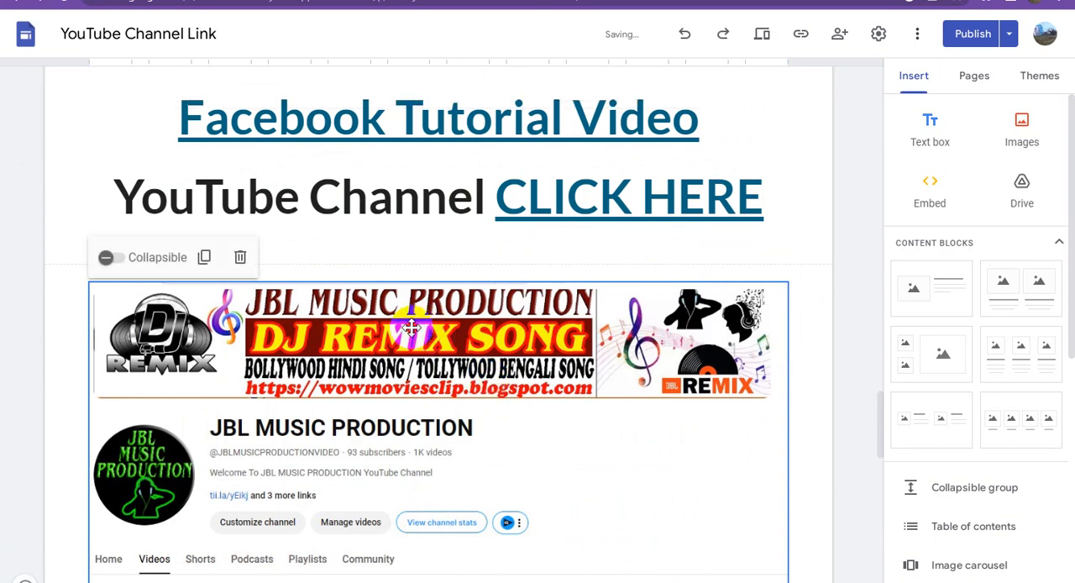
left_click(412, 328)
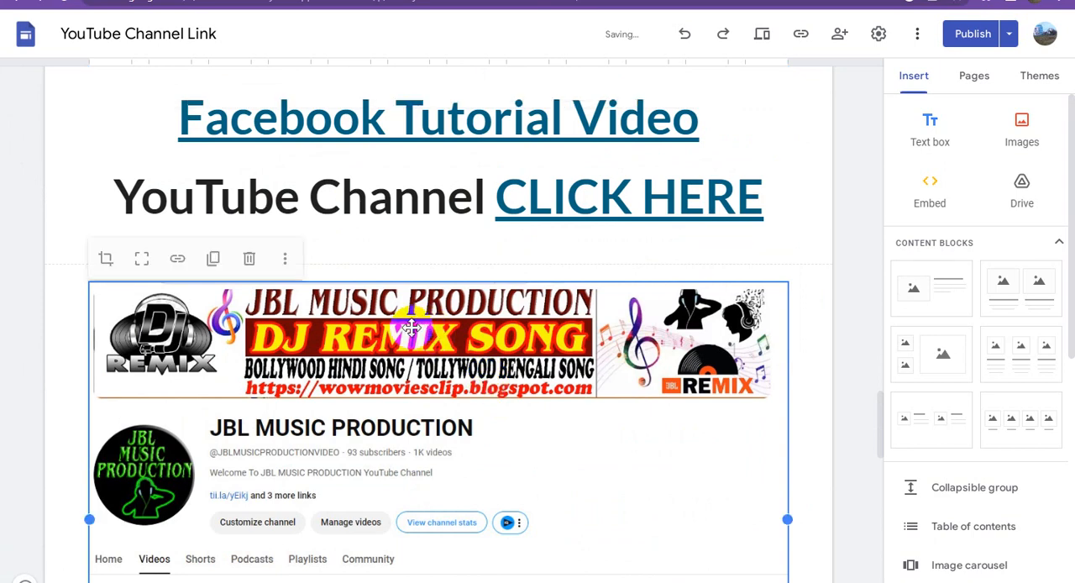
left_click(178, 258)
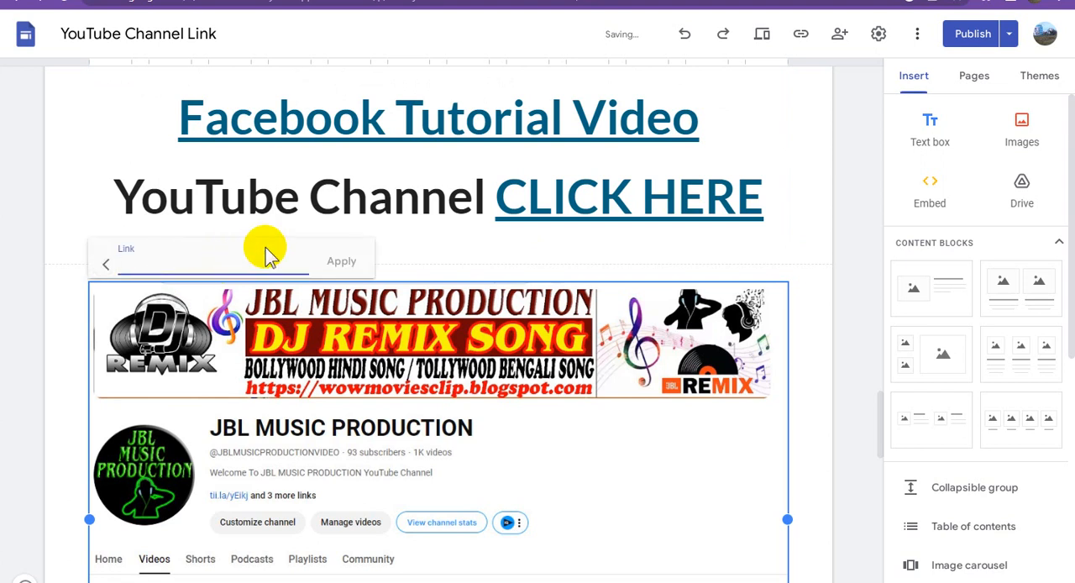
key("ctrl+v")
left_click(342, 267)
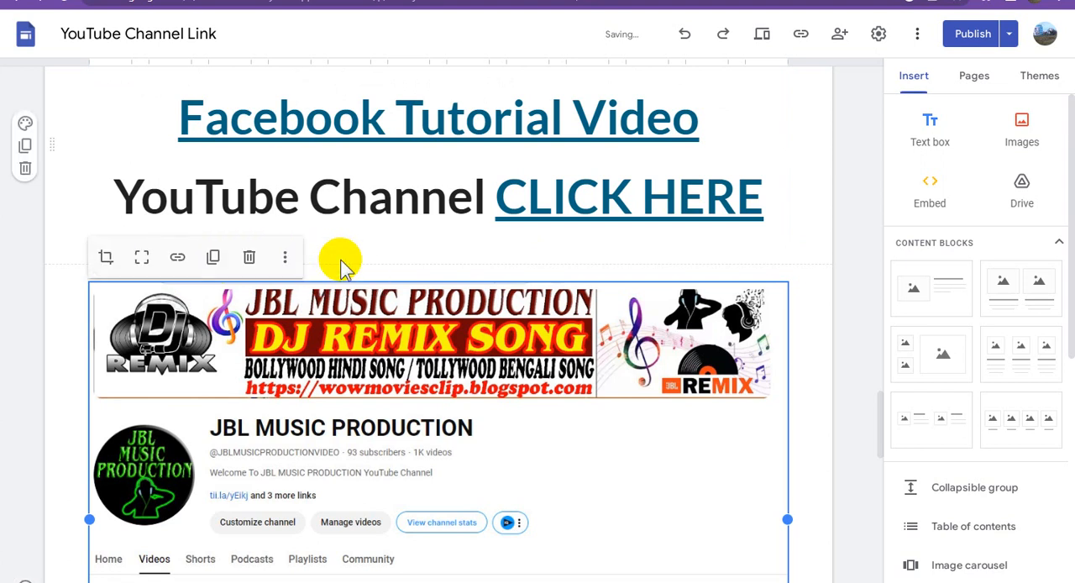
- Link the words "JBL MUSIC PRODUCTION" in the caption below the channel screenshot to the copied inventorypikepockets.com URL
scroll(432, 361, "down", 3)
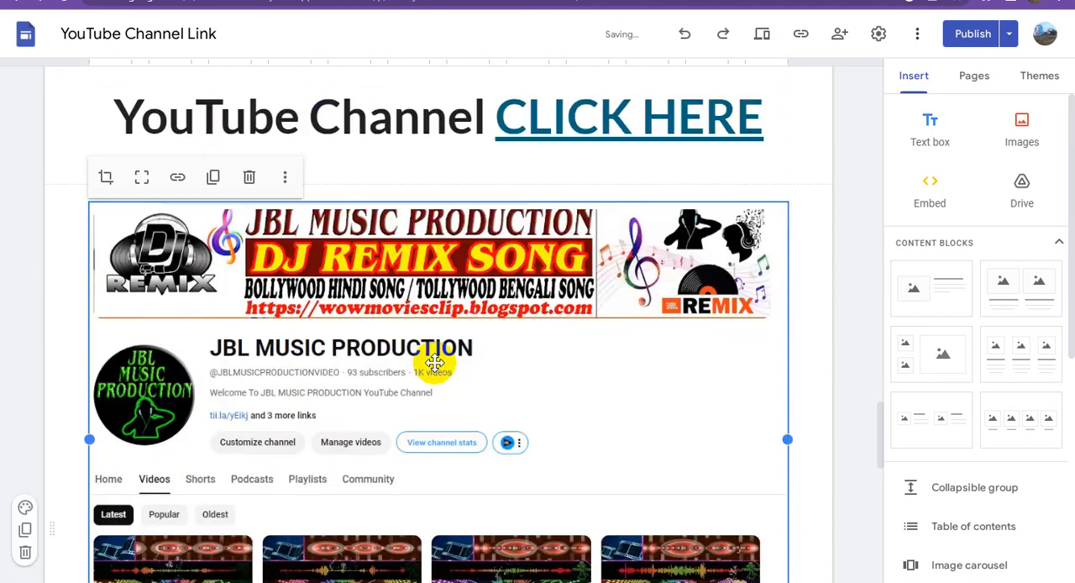
scroll(434, 362, "down", 3)
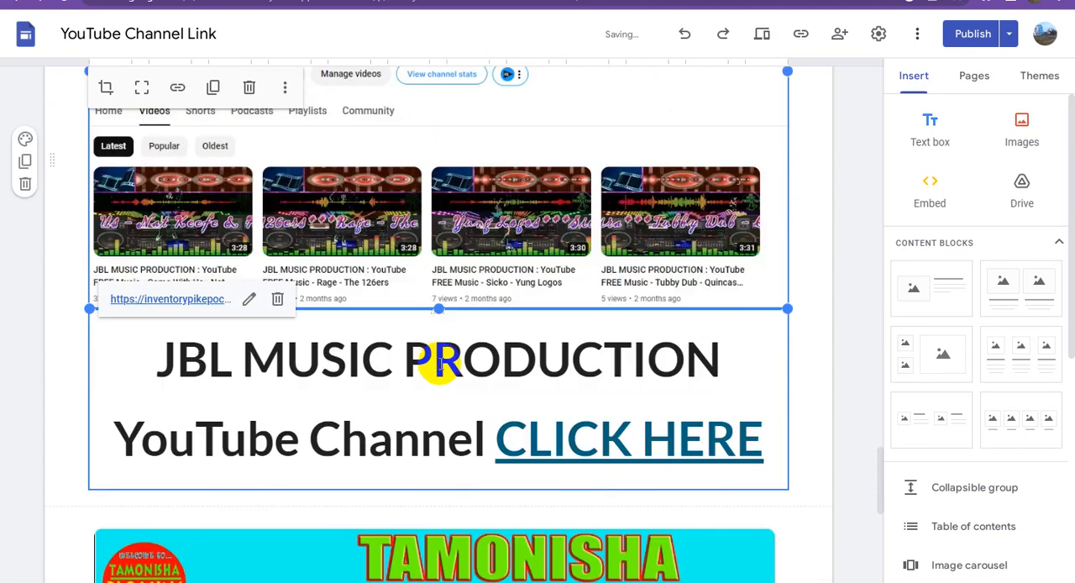
left_click(632, 360)
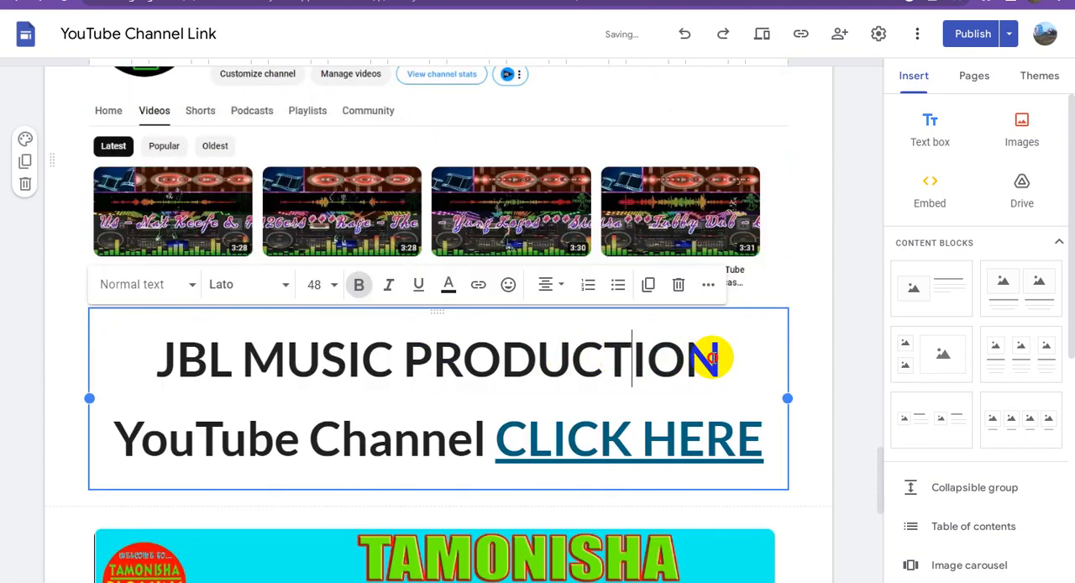
left_click_drag(721, 360, 161, 358)
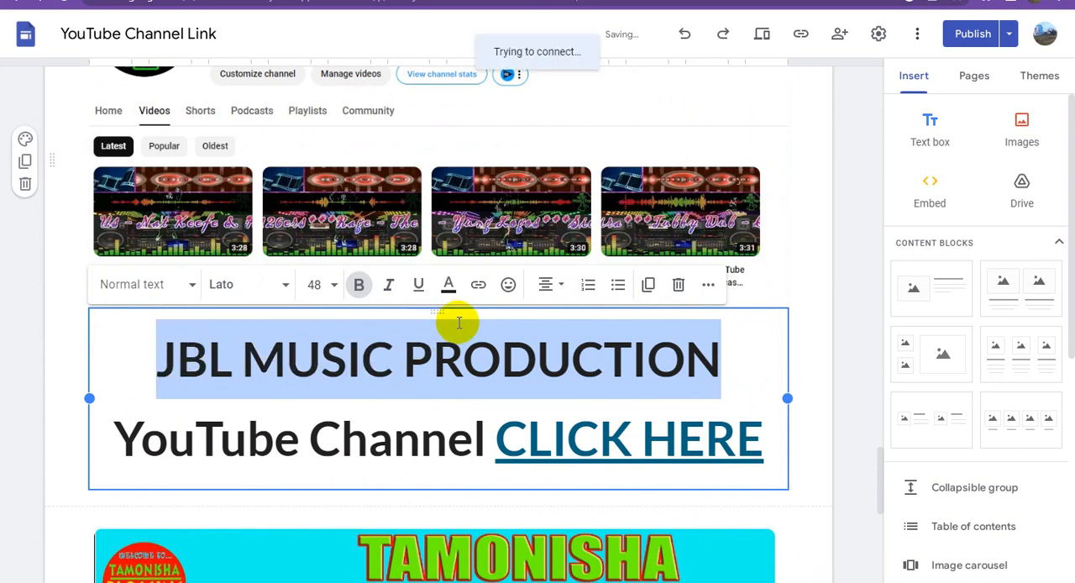
left_click(483, 286)
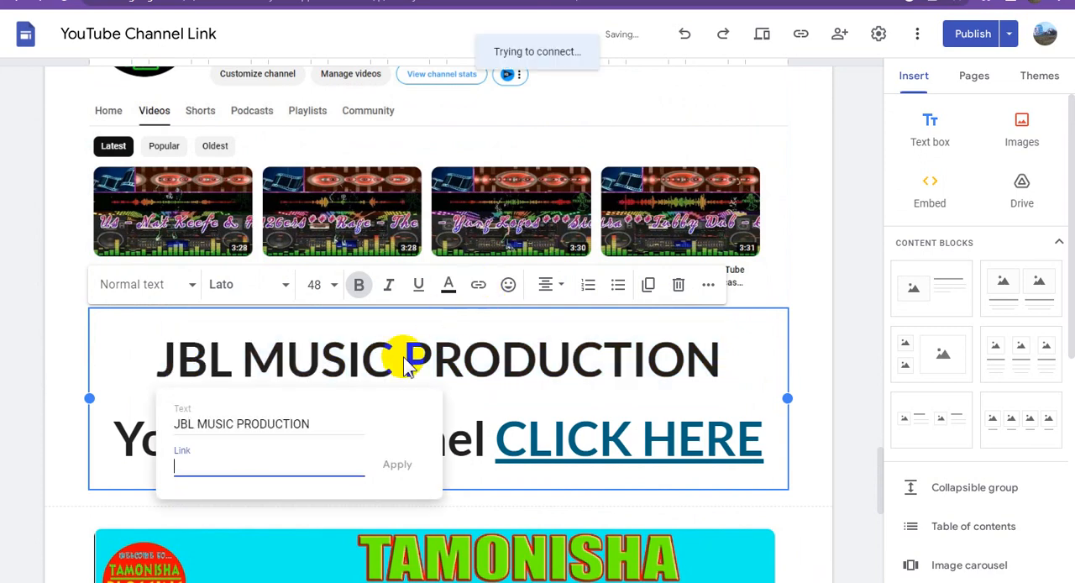
key("ctrl+v")
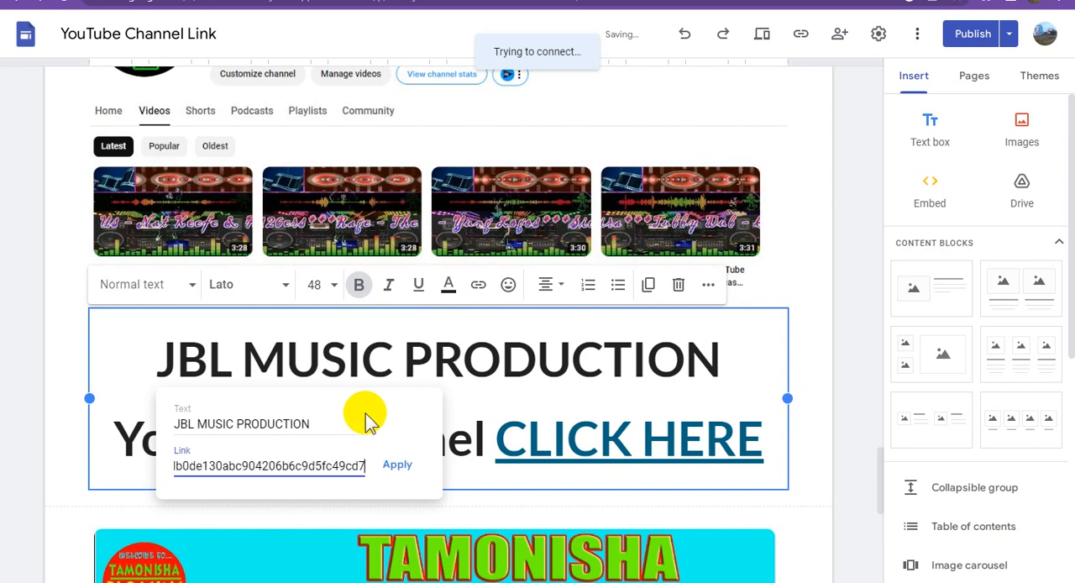
left_click(401, 466)
- Link the Tamonisha channel screenshot image to the copied inventorypikepockets.com URL
scroll(510, 396, "down", 2)
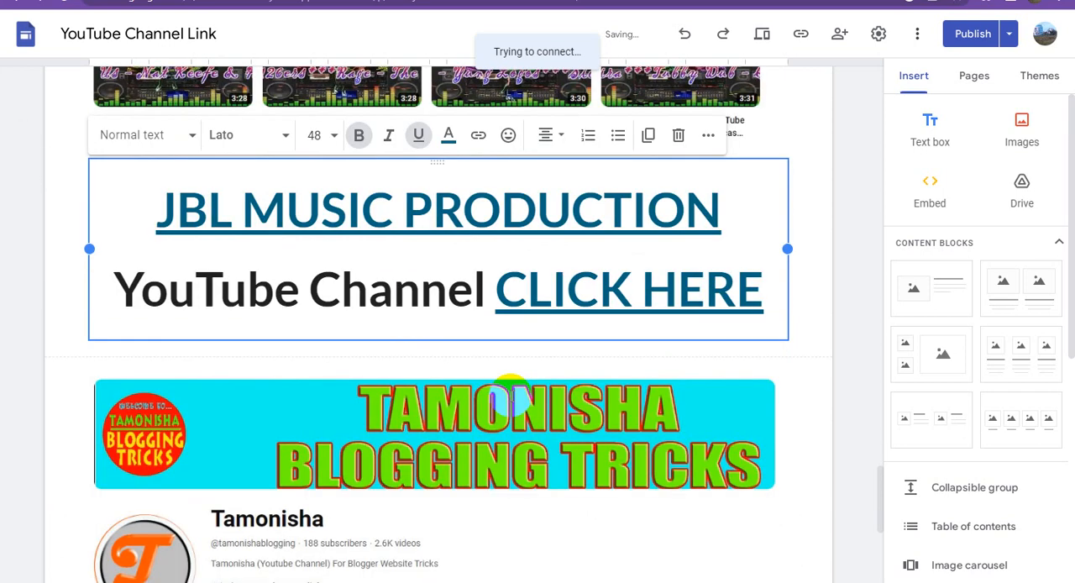
left_click(511, 397)
scroll(511, 397, "down", 1)
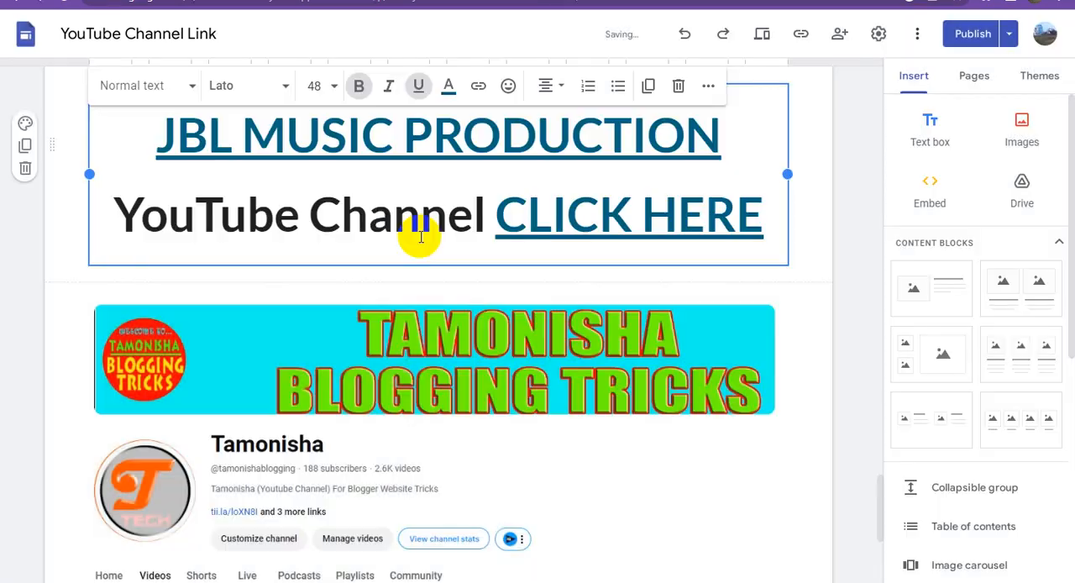
scroll(421, 237, "up", 1)
left_click(453, 207)
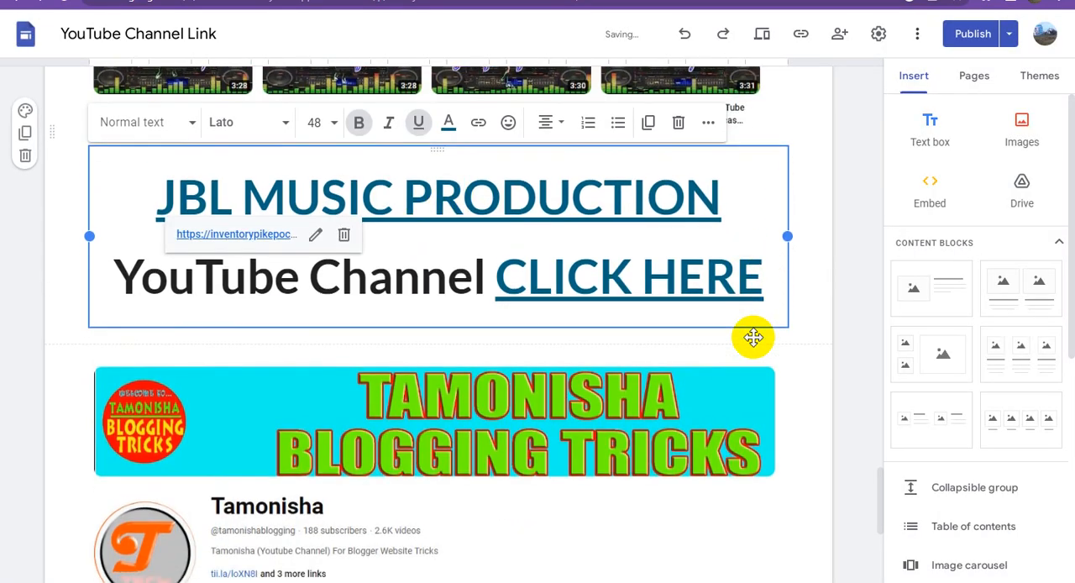
scroll(753, 336, "down", 2)
left_click(482, 300)
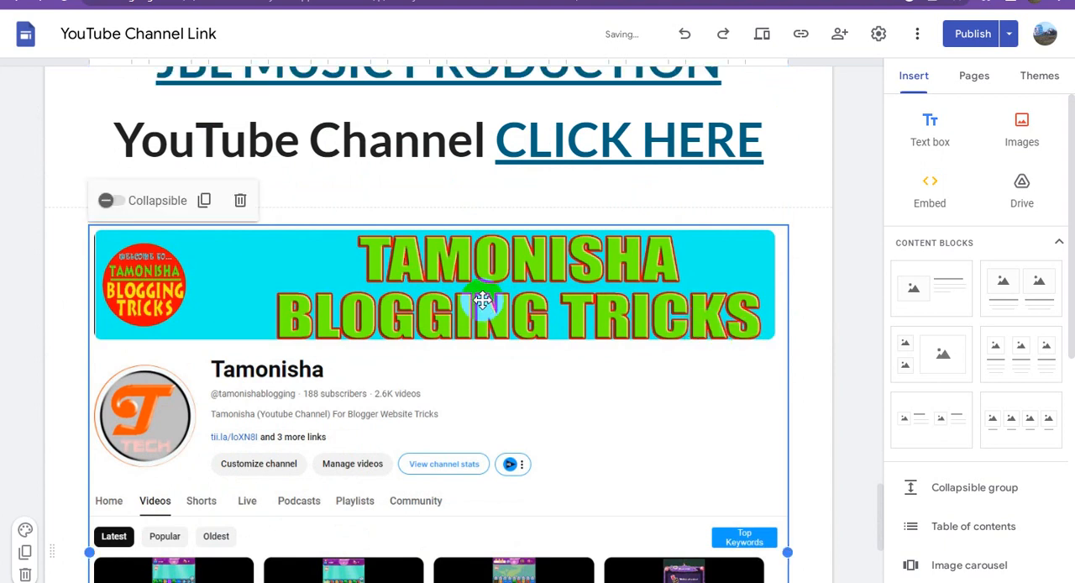
left_click(473, 298)
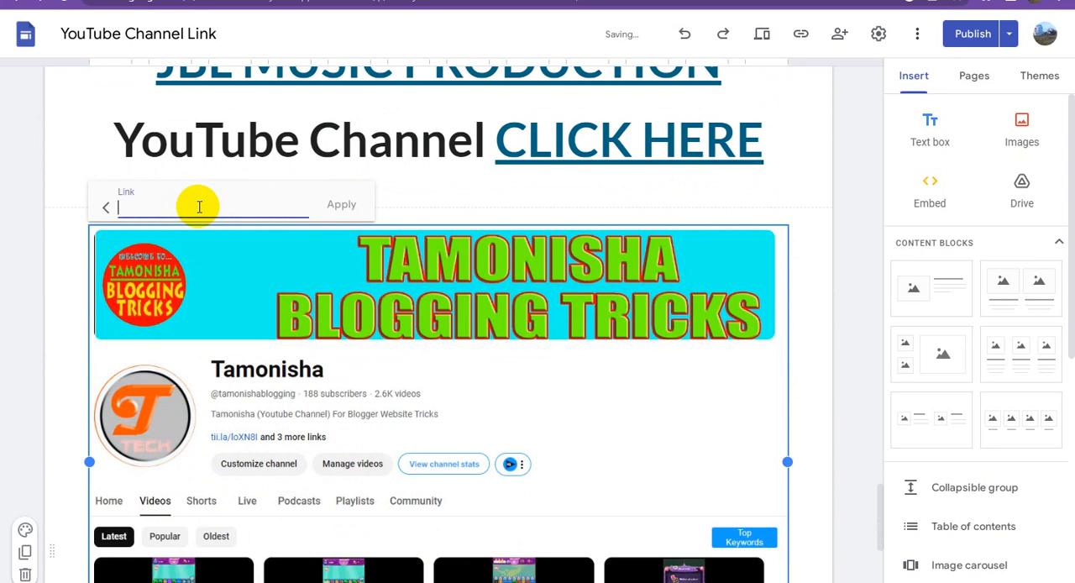
left_click(342, 206)
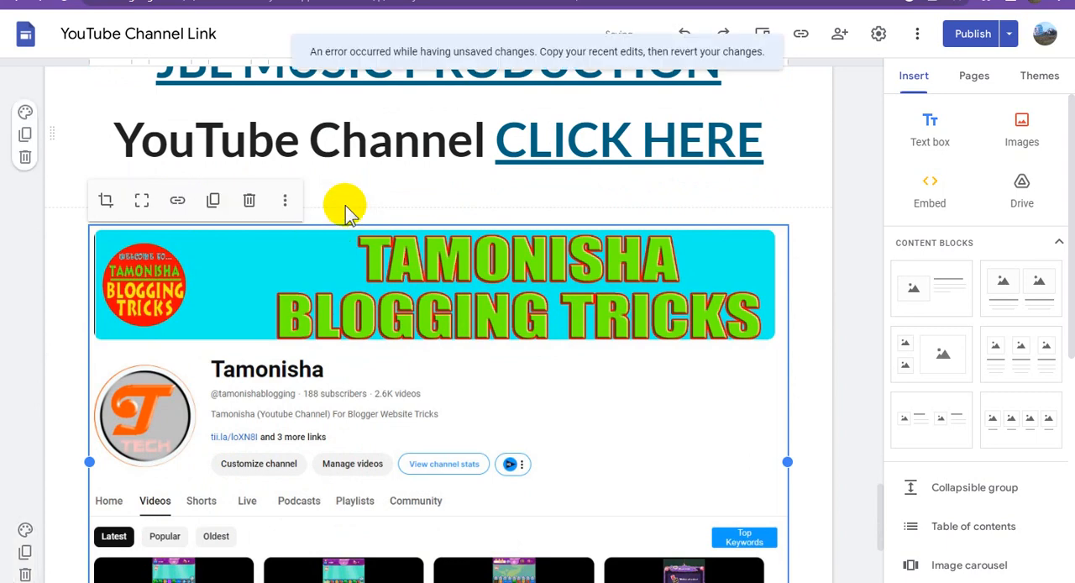
- Link the word "TAMONISHA" in the caption below the channel screenshot to the copied inventorypikepockets.com URL
scroll(571, 338, "down", 1)
scroll(570, 338, "down", 3)
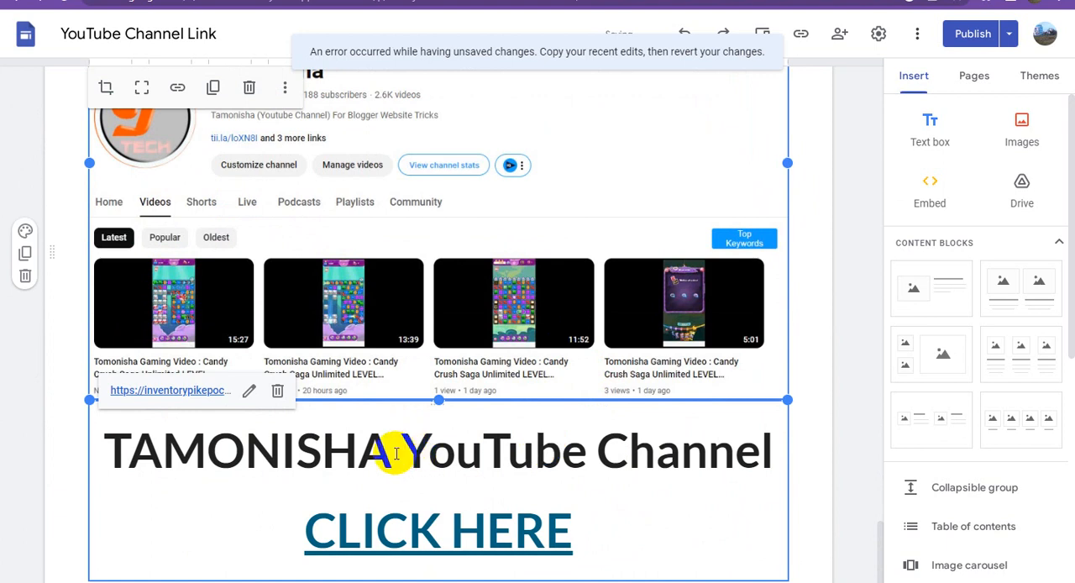
left_click_drag(388, 453, 106, 441)
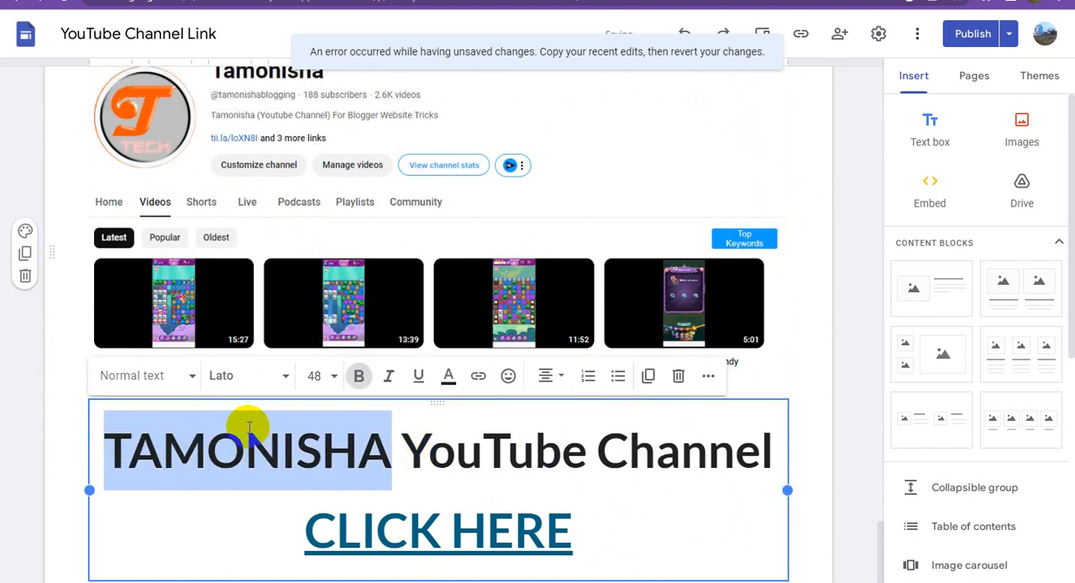
left_click(479, 378)
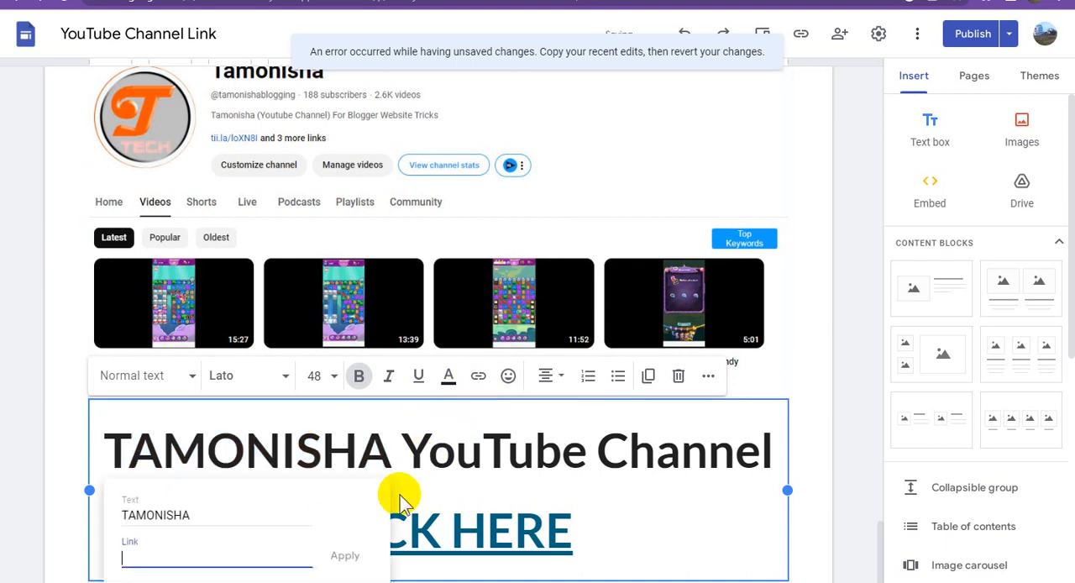
key("ctrl+v")
left_click(348, 555)
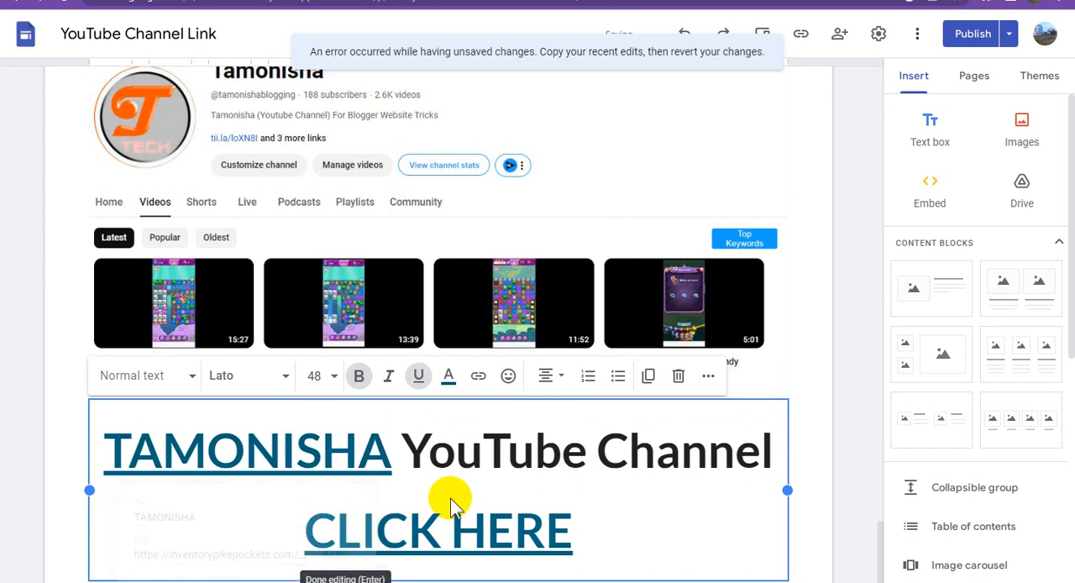
- Review the home page changes and publish the updated site
scroll(698, 437, "down", 2)
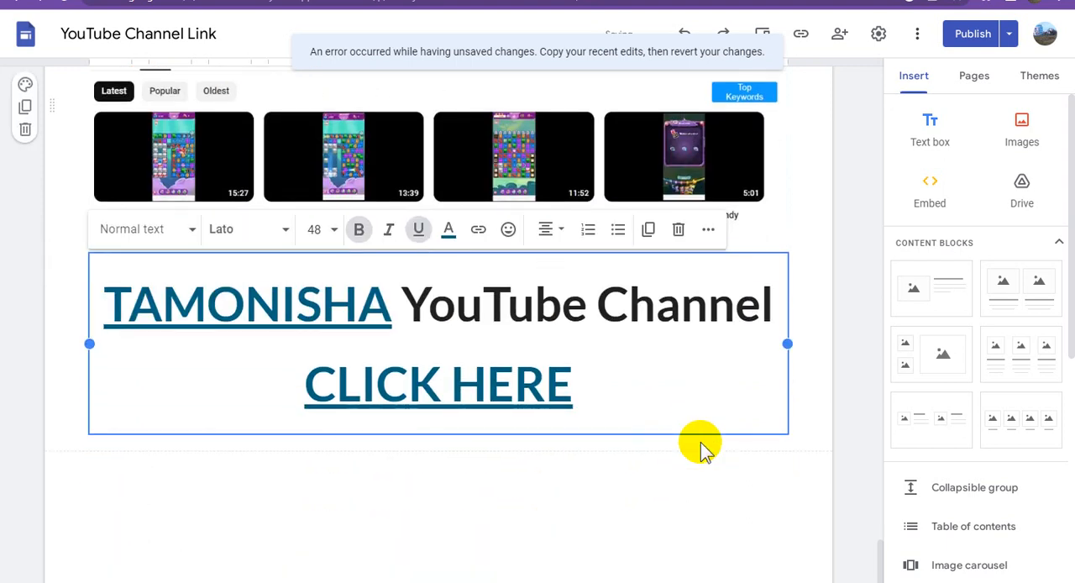
left_click(973, 35)
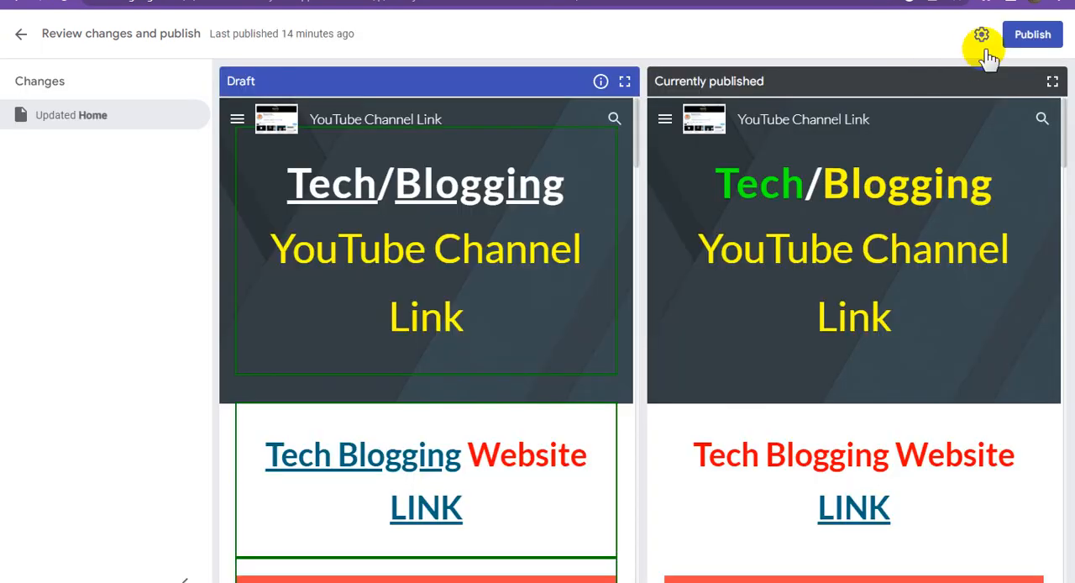
left_click(1022, 34)
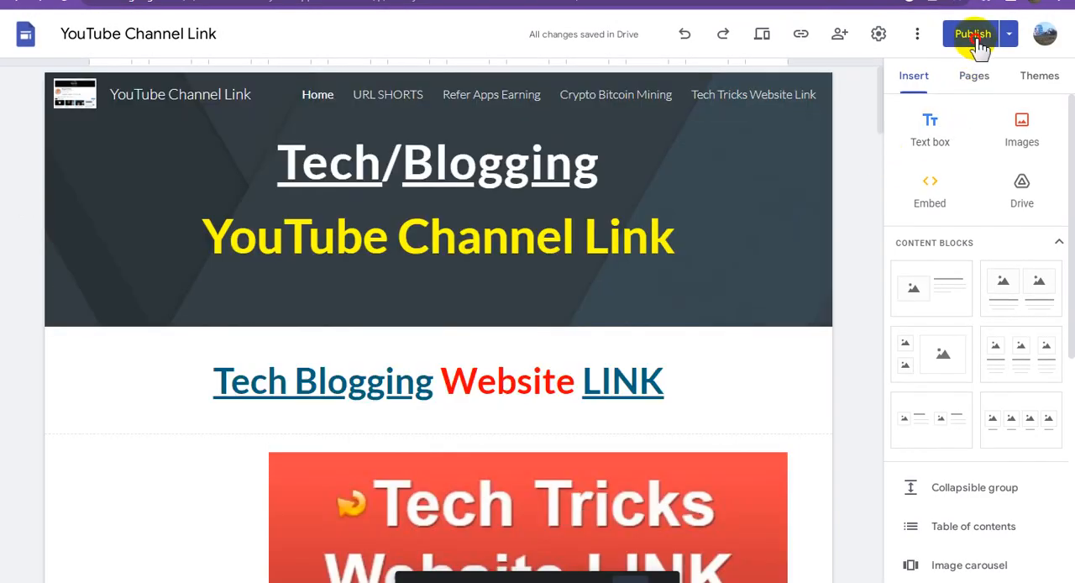
- Reload the live YouTube Channel Link site and check the header and website link heading on its home page
left_click(976, 38)
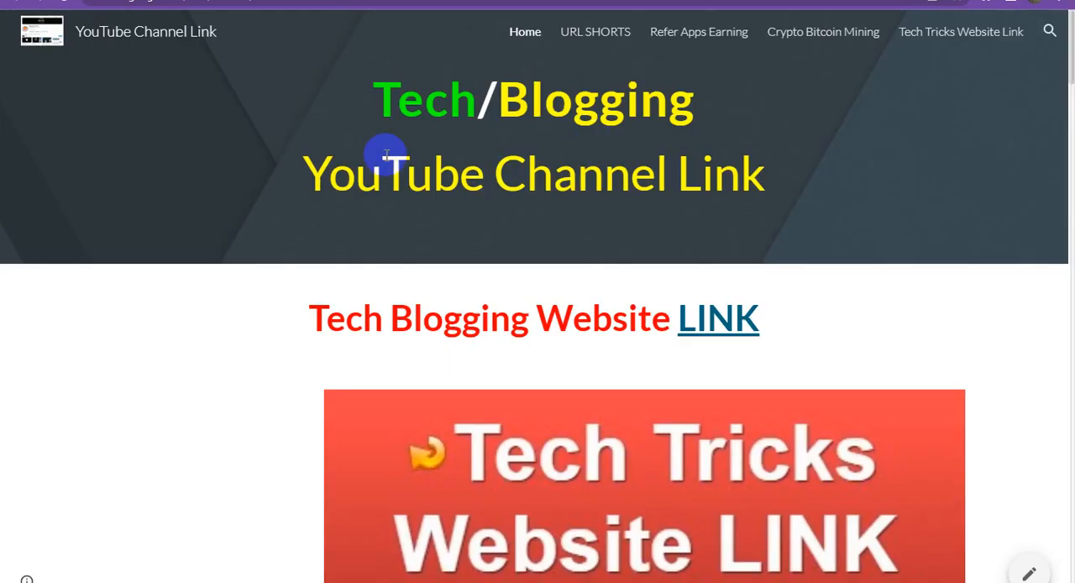
right_click(292, 149)
left_click(338, 195)
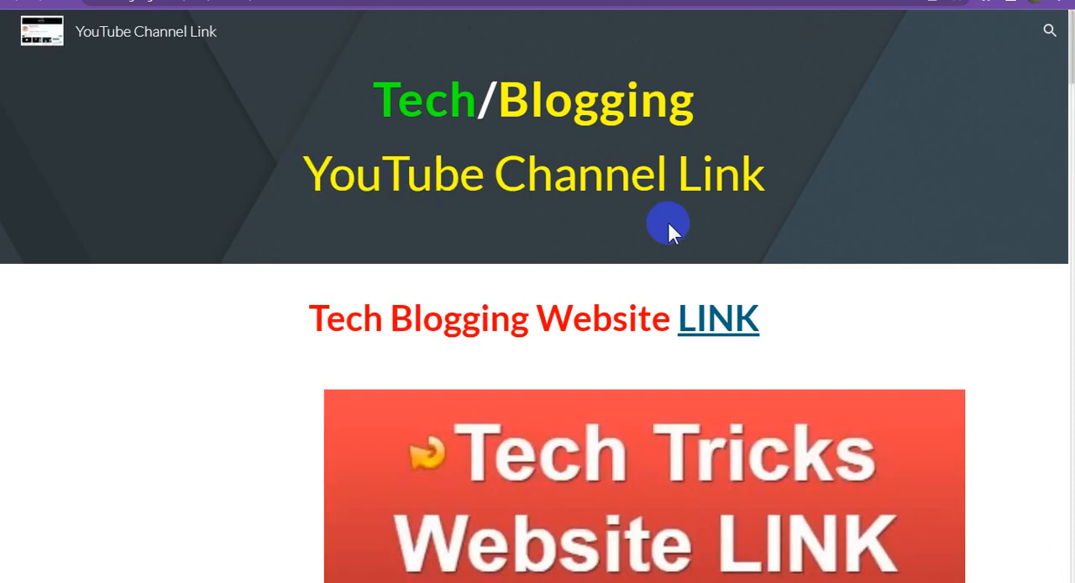
left_click(679, 361)
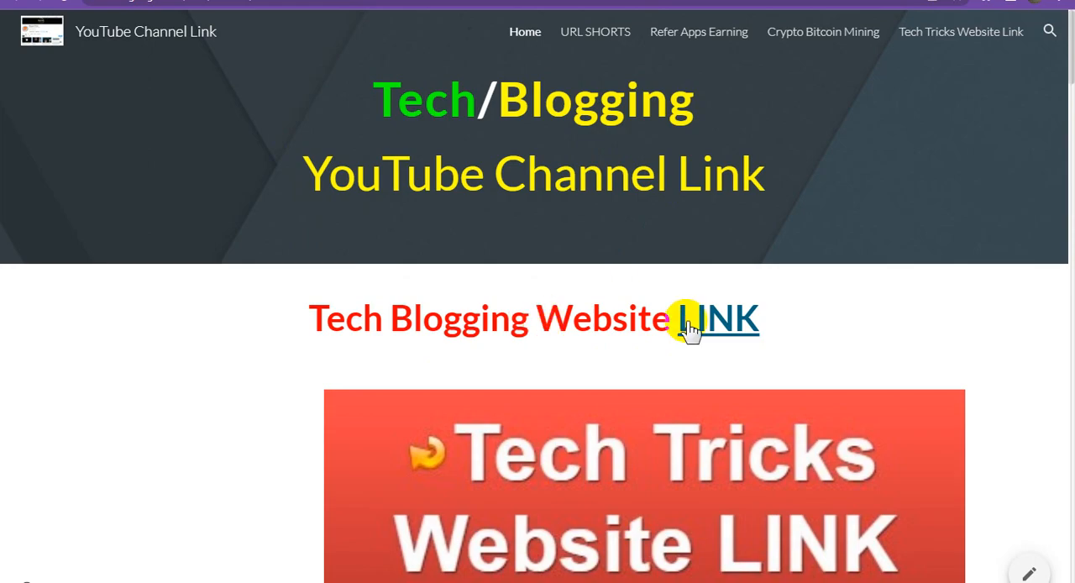
- Return to the site editor and set the whole "Tech Blogging Website LINK" heading to font size 48
left_click(536, 1)
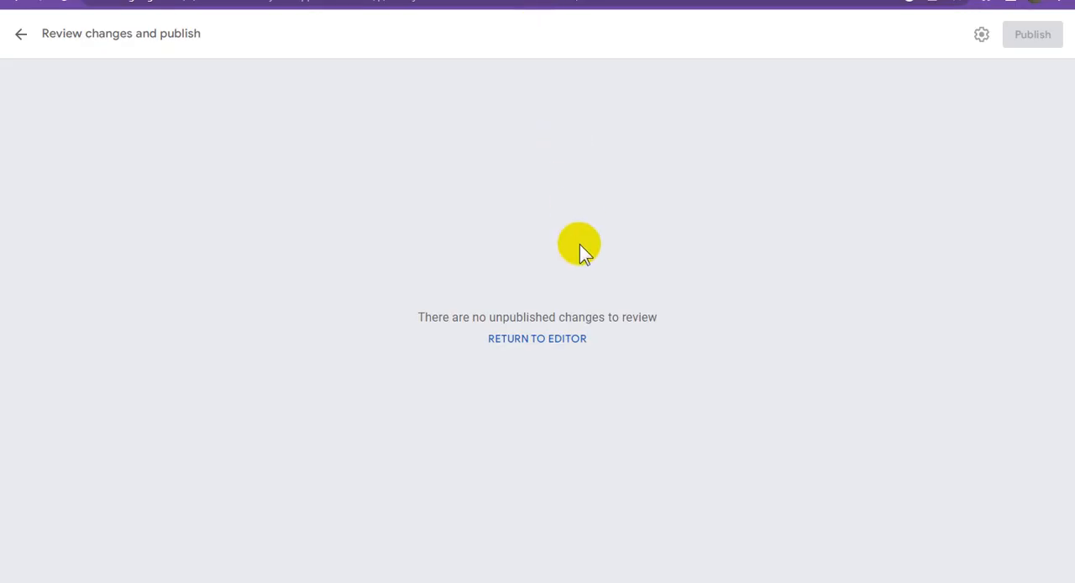
left_click(550, 339)
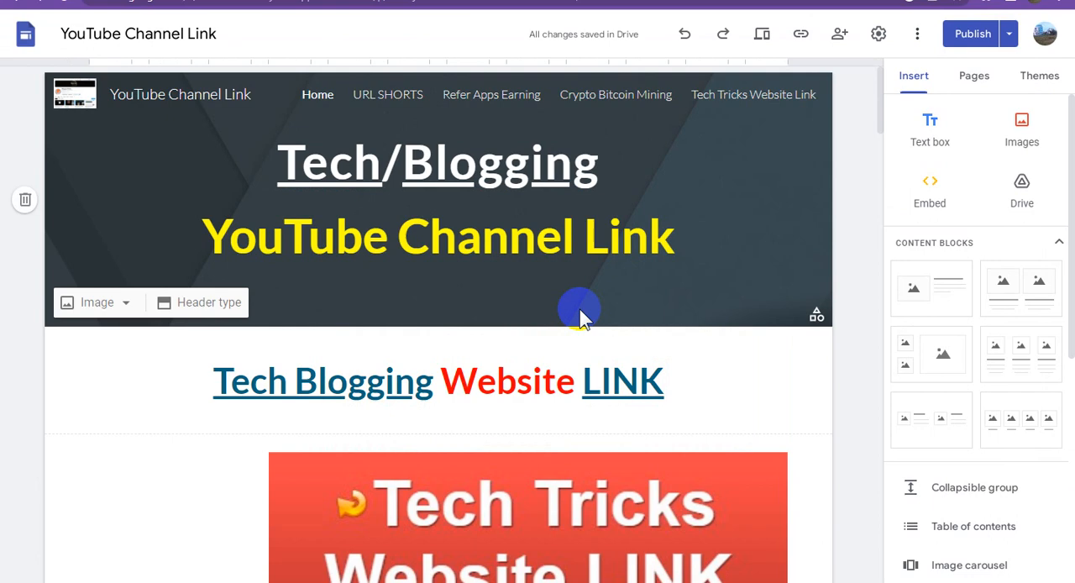
left_click(473, 384)
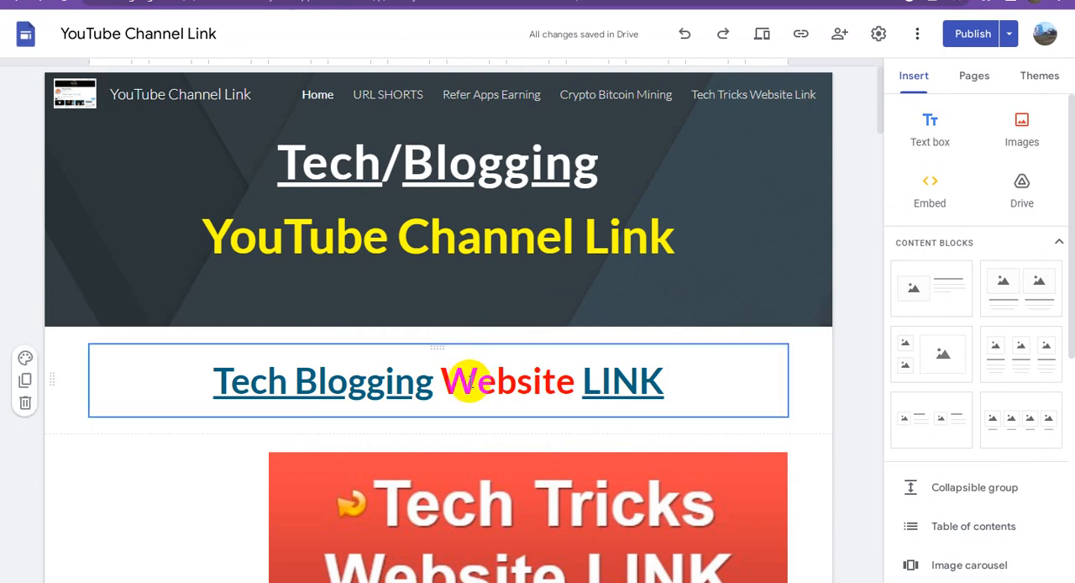
triple_click(468, 380)
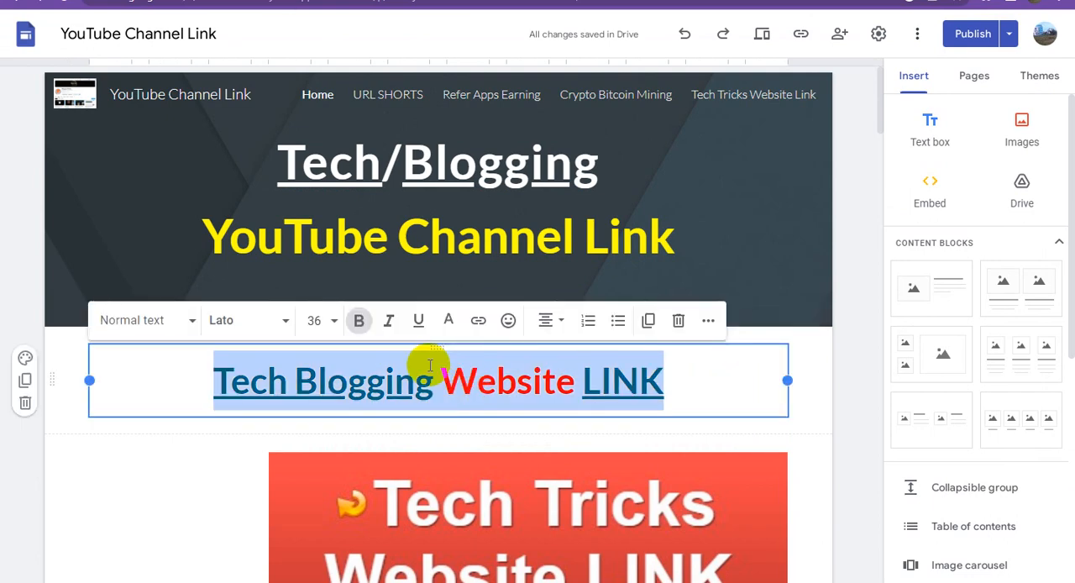
left_click(324, 320)
scroll(319, 273, "down", 3)
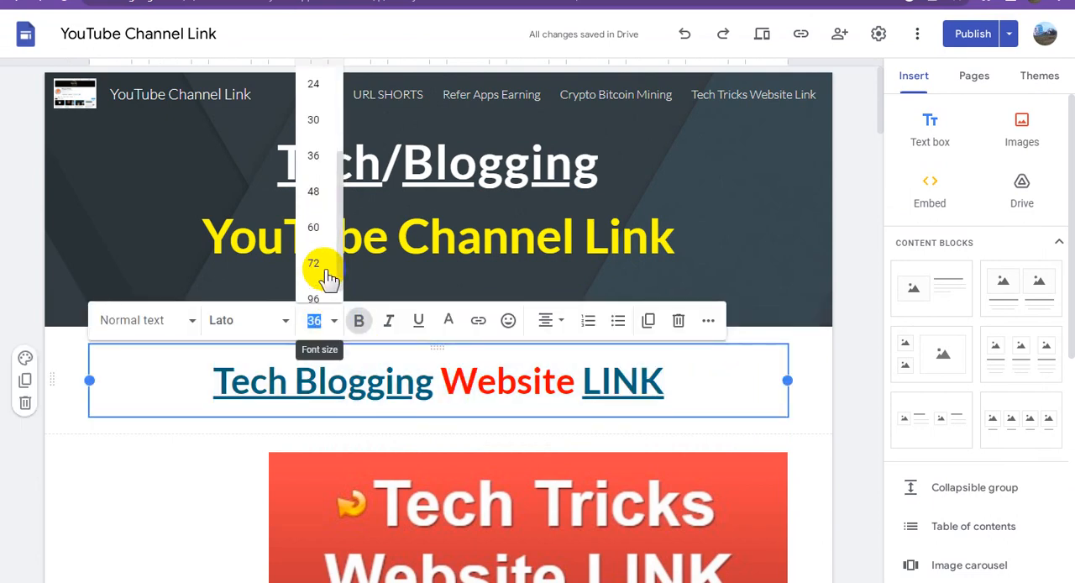
left_click(317, 194)
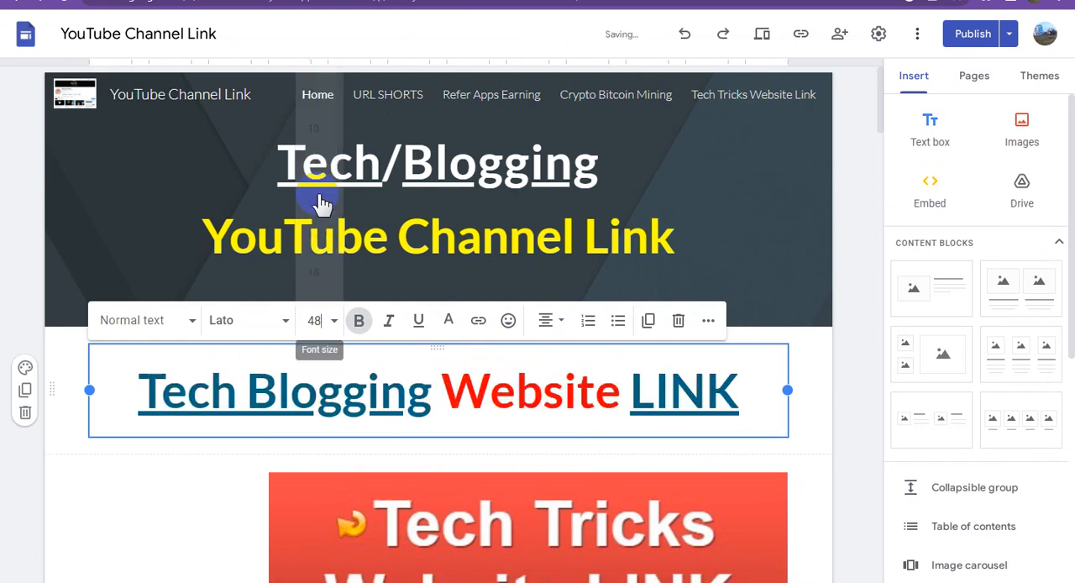
left_click(289, 390)
- Publish the home page with the resized heading
left_click(974, 35)
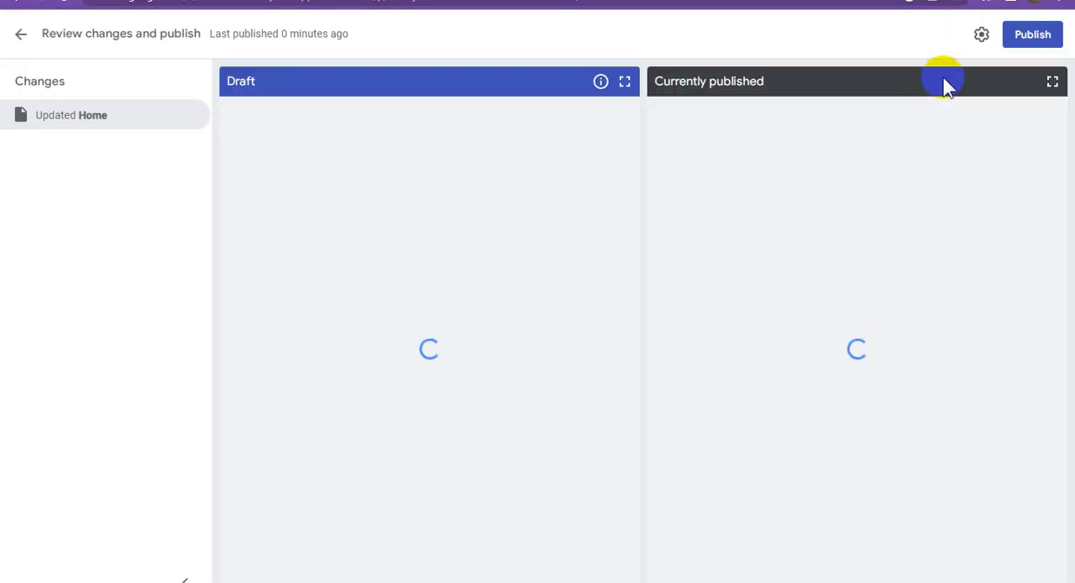
left_click(1040, 38)
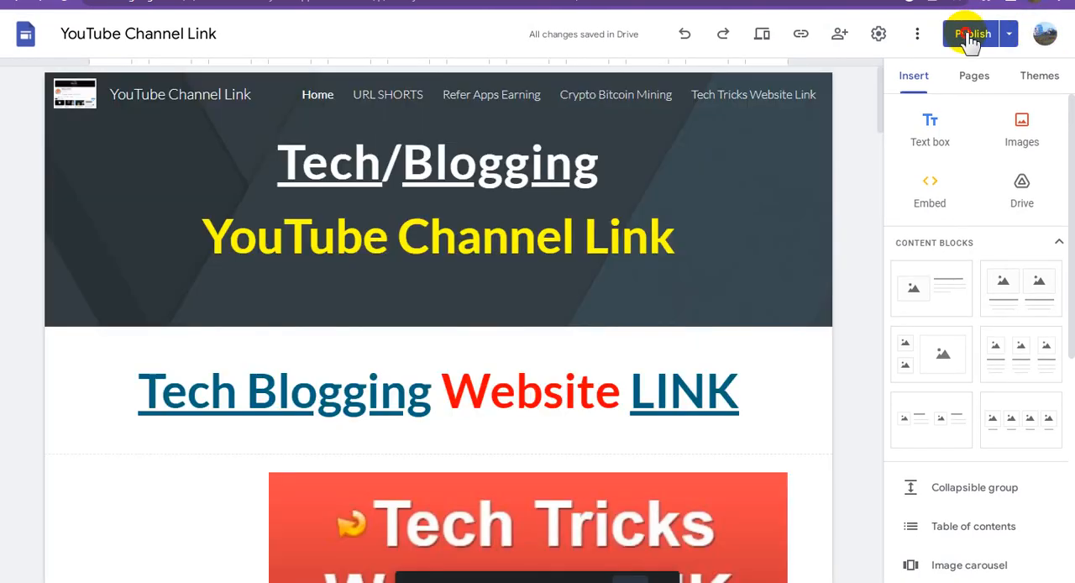
left_click(971, 38)
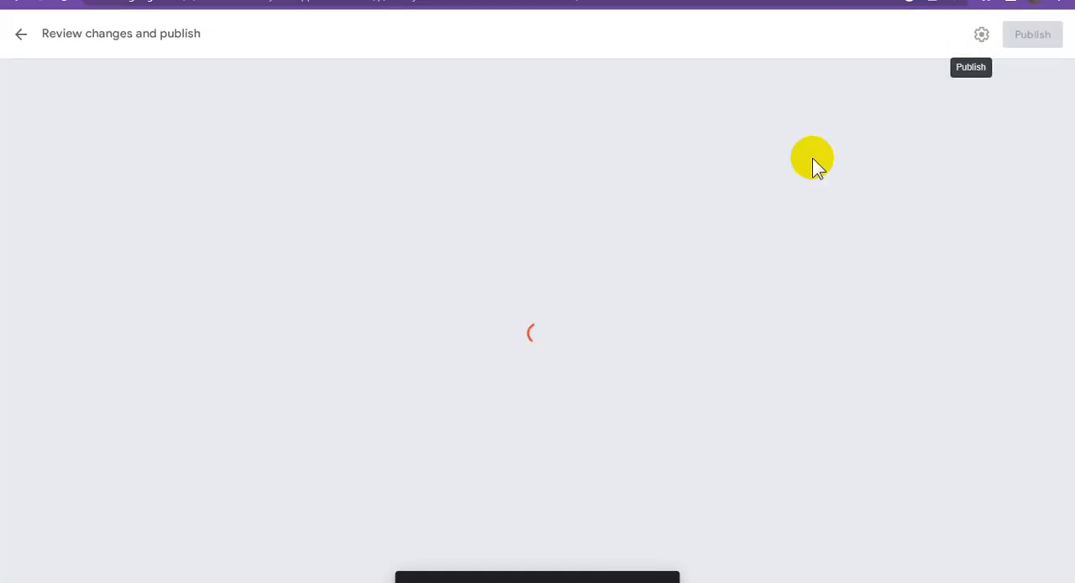
- Check the linked headings, channel images and captions down the live home page
left_click(708, 0)
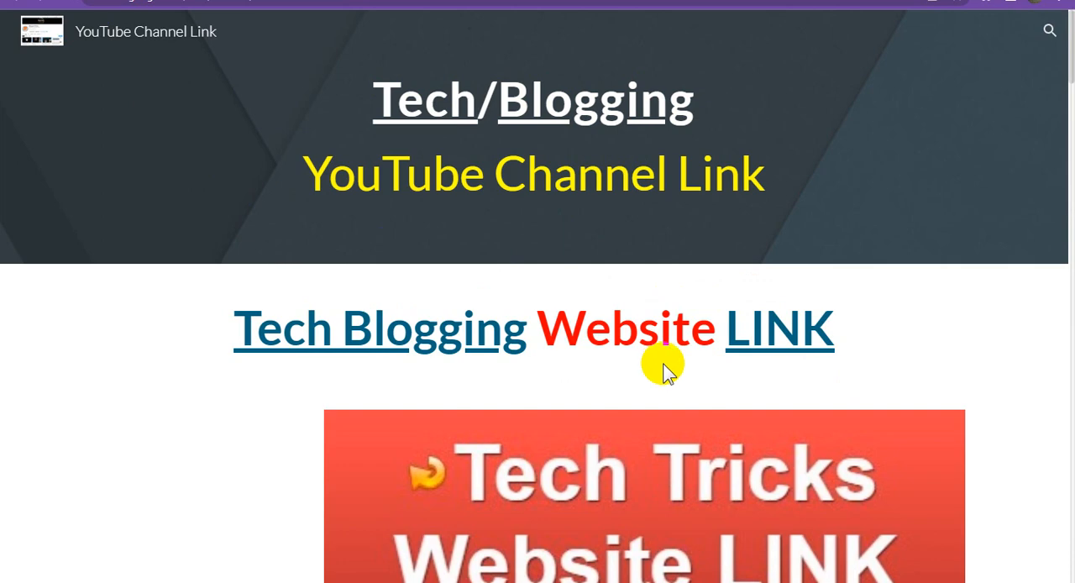
scroll(663, 363, "down", 15)
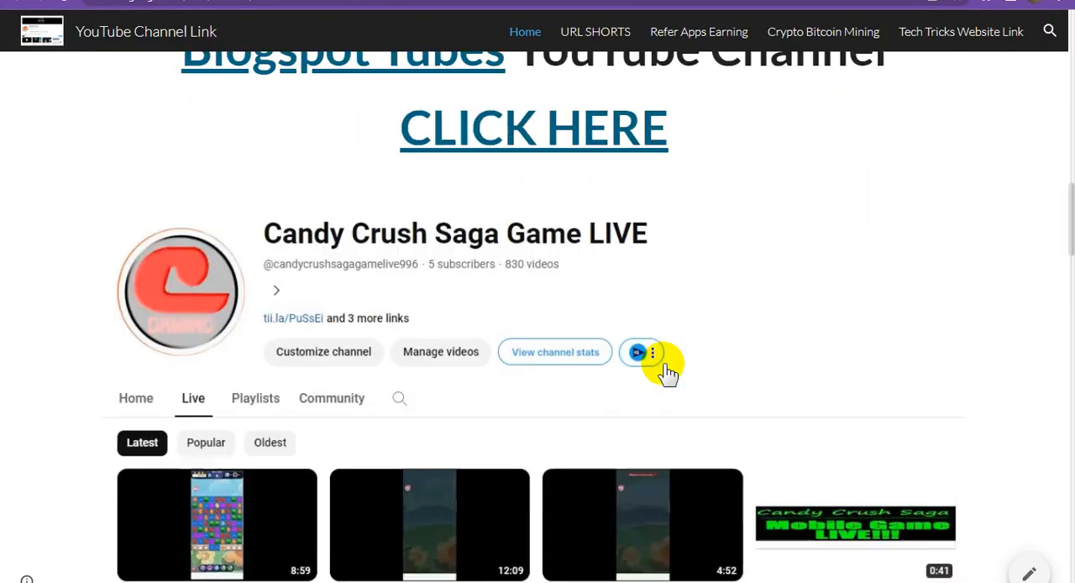
scroll(663, 366, "down", 20)
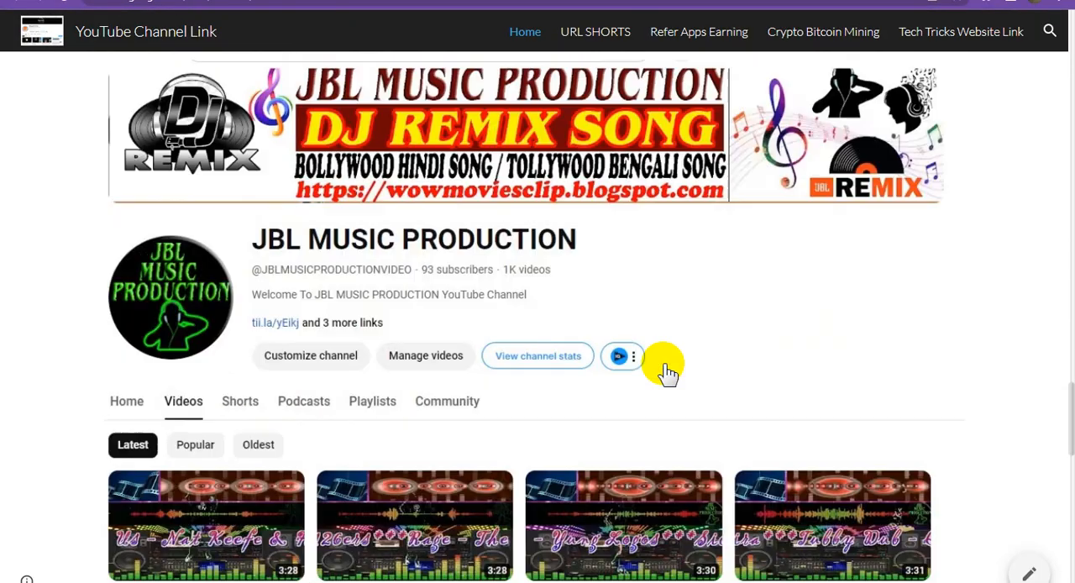
scroll(663, 366, "down", 3)
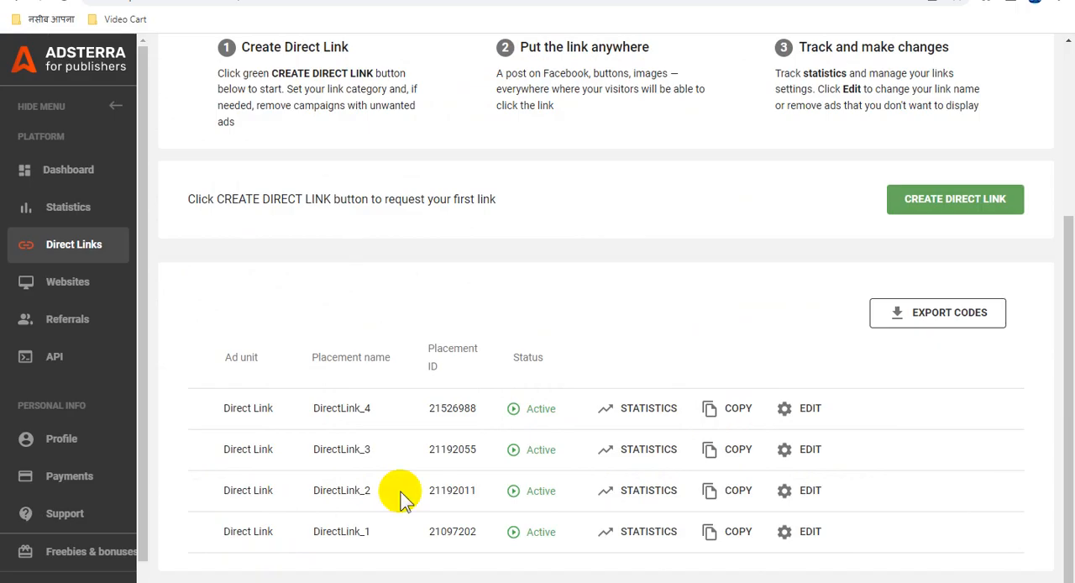
- Switch to Adsterra, reload the Direct Links page and look over its tips and list of direct links
scroll(499, 361, "up", 3)
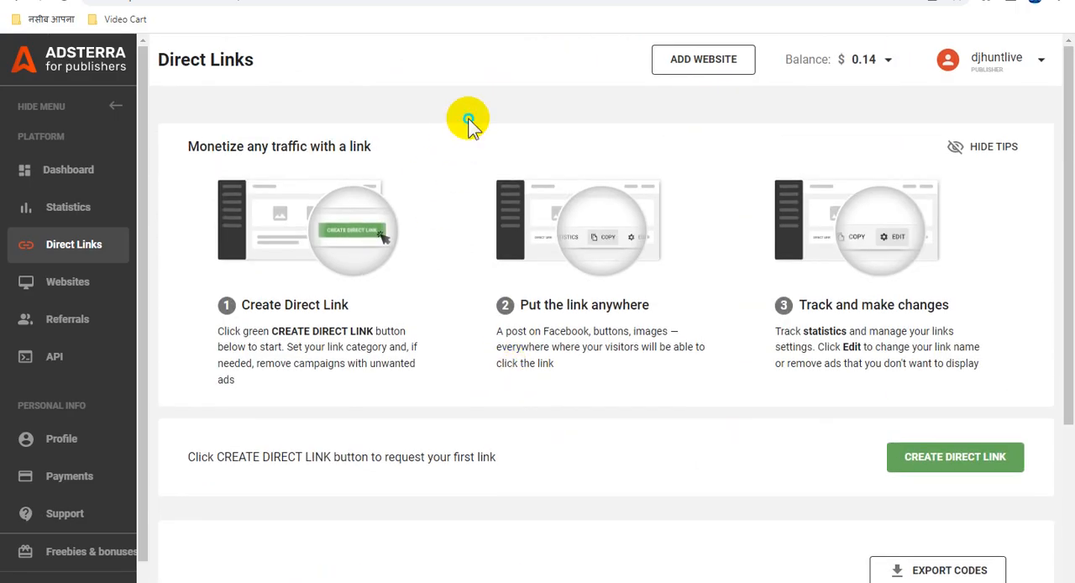
right_click(469, 121)
key("Escape")
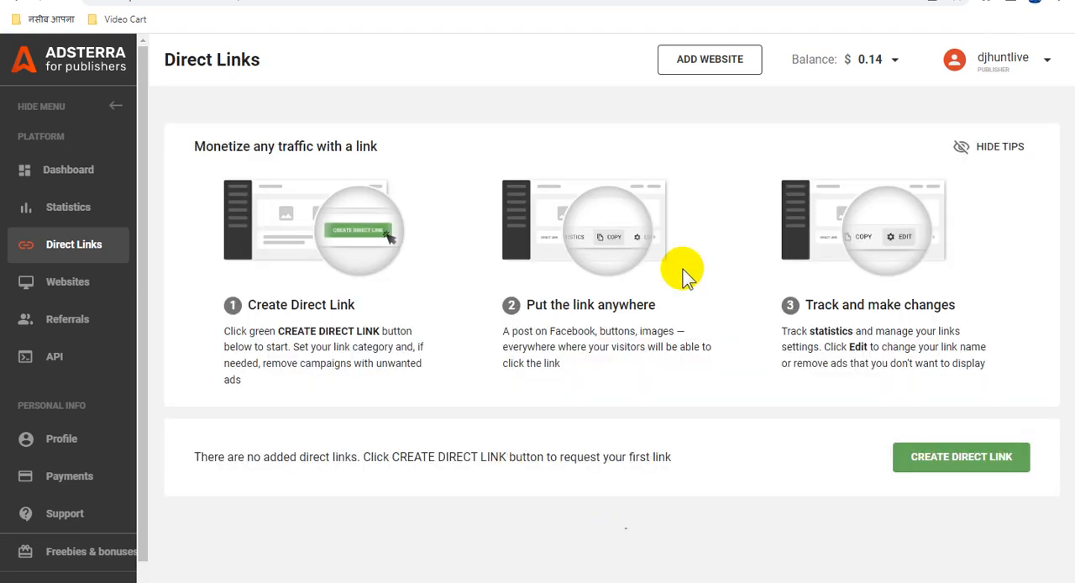
scroll(683, 270, "down", 3)
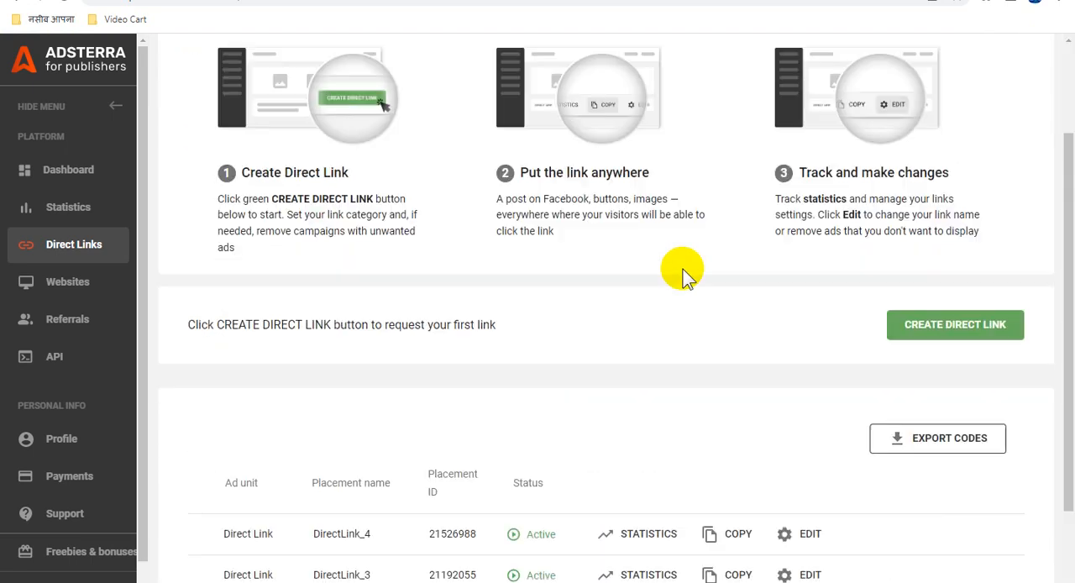
scroll(683, 271, "up", 3)
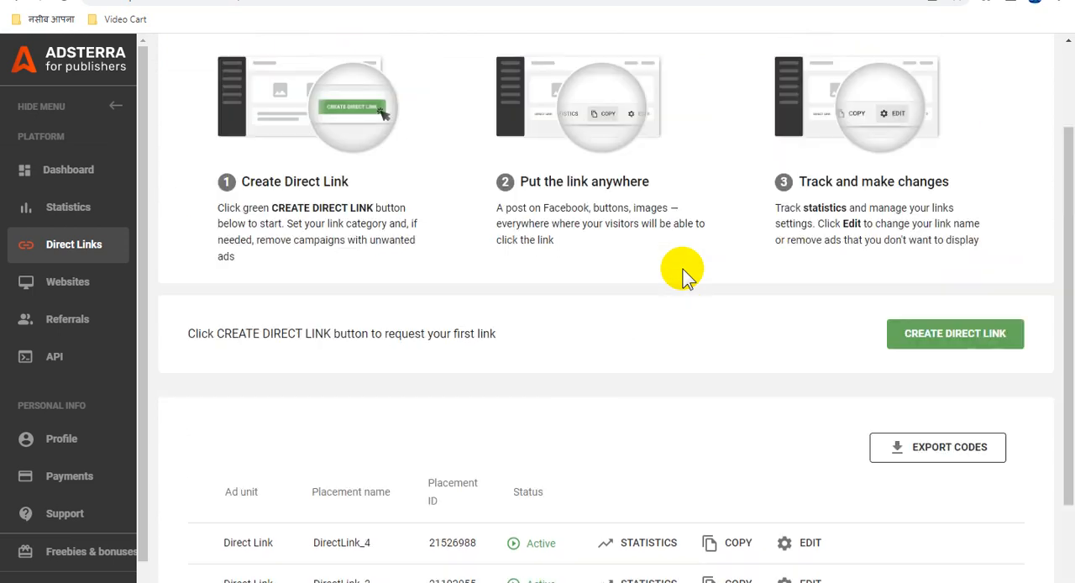